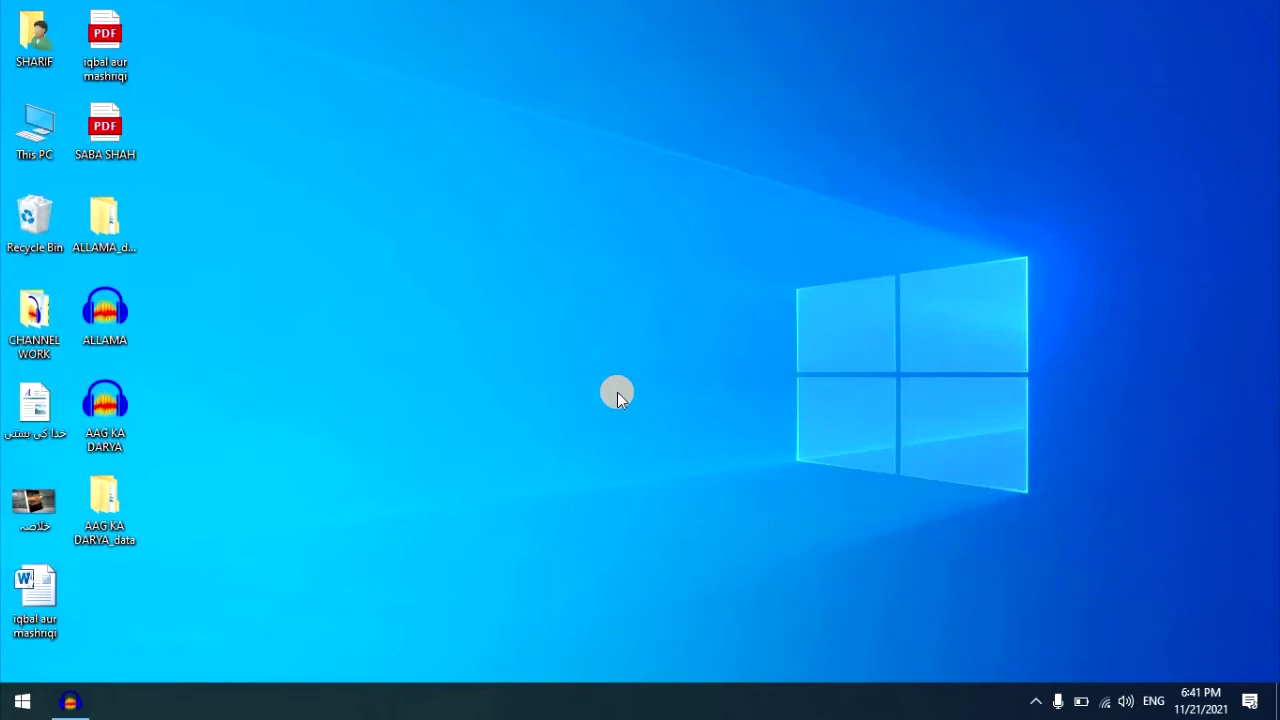
Step: Open the user's temporary files folder by running %TEMP% from the Run dialog, and maximize its window
right_click(15, 705)
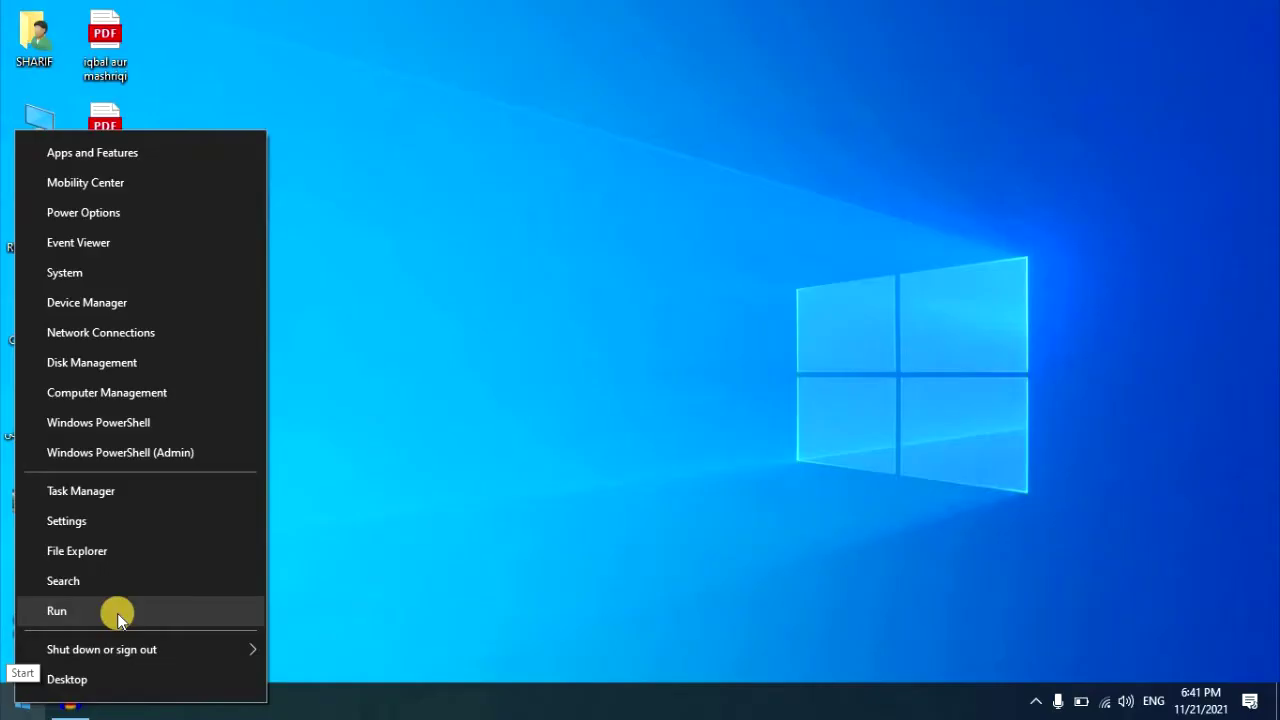
left_click(415, 510)
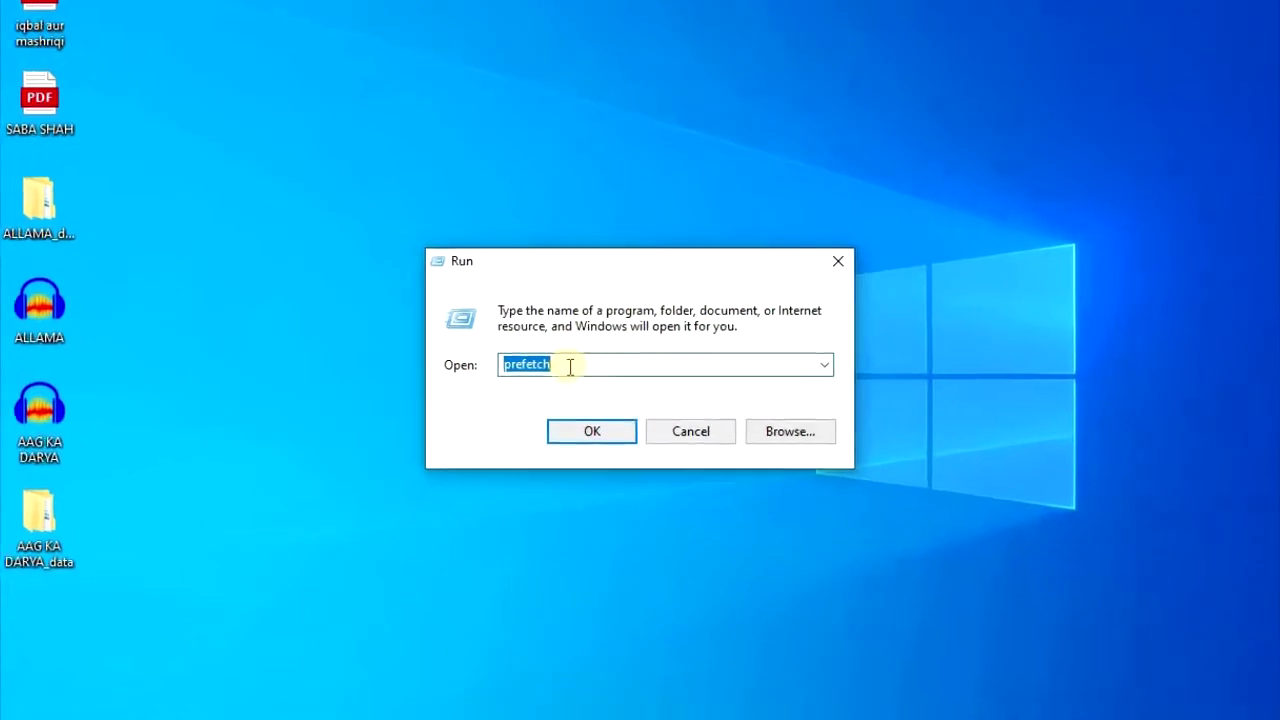
left_click(565, 366)
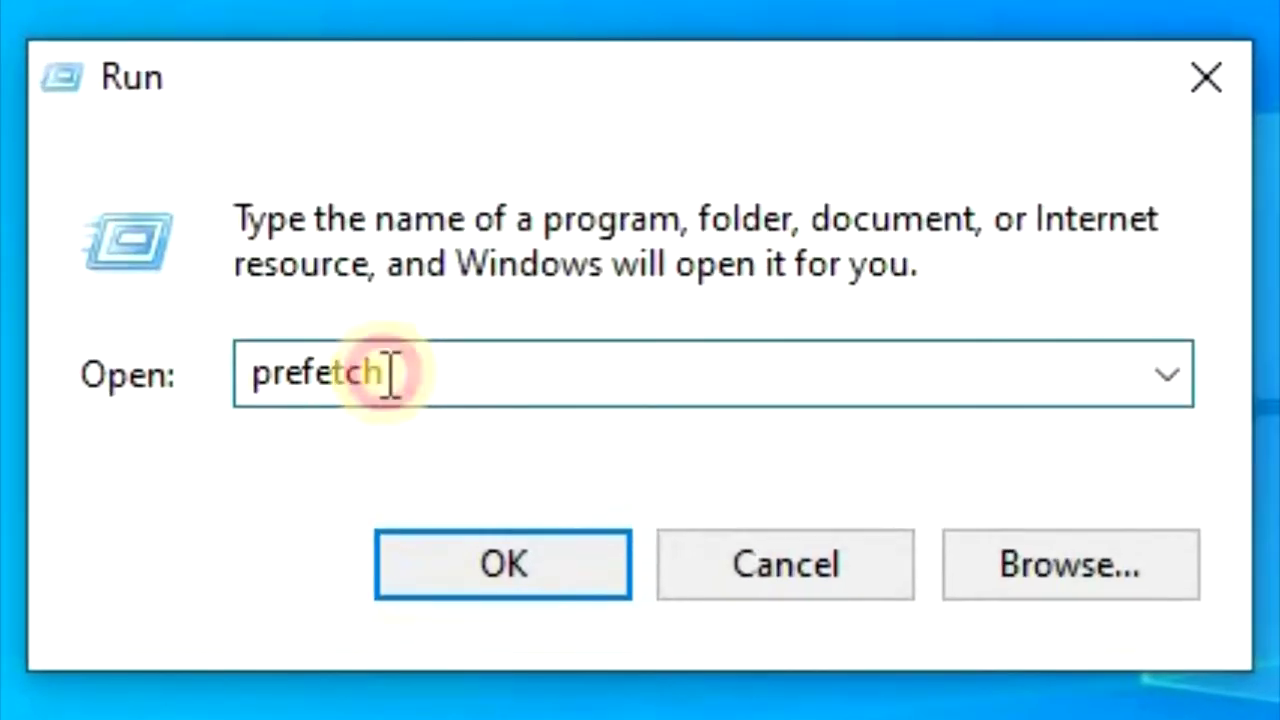
double_click(390, 374)
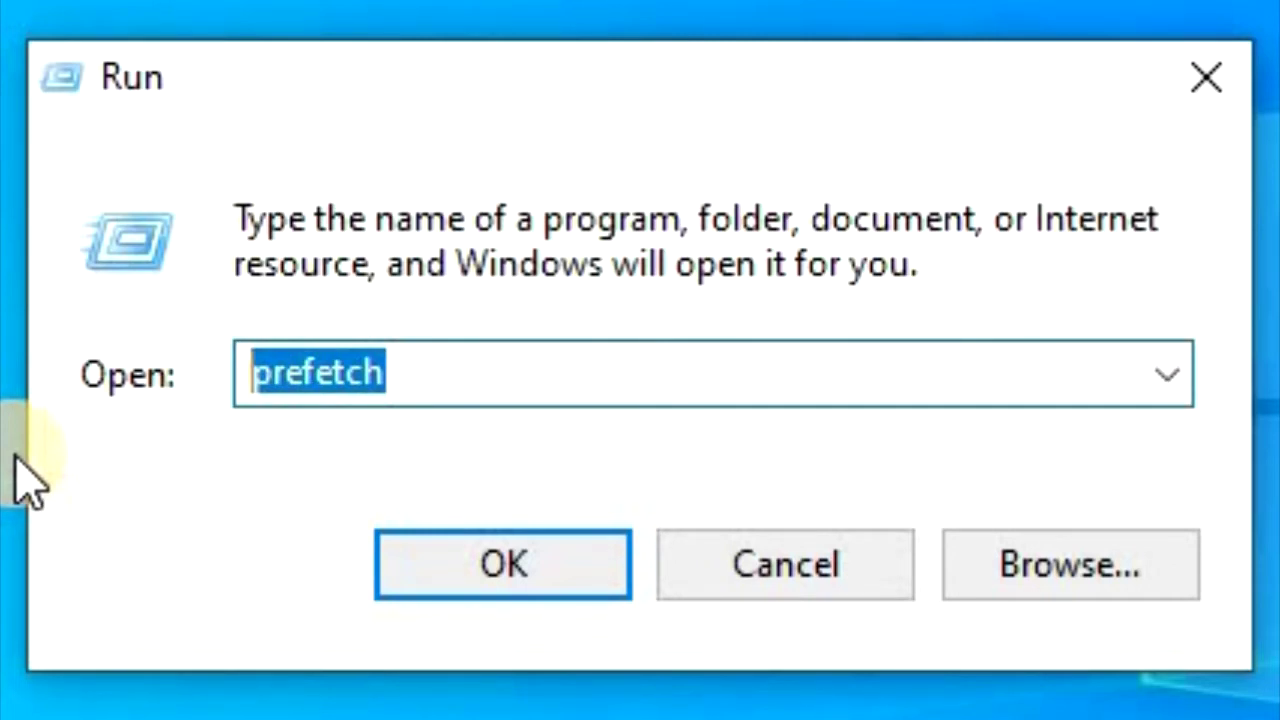
type("%")
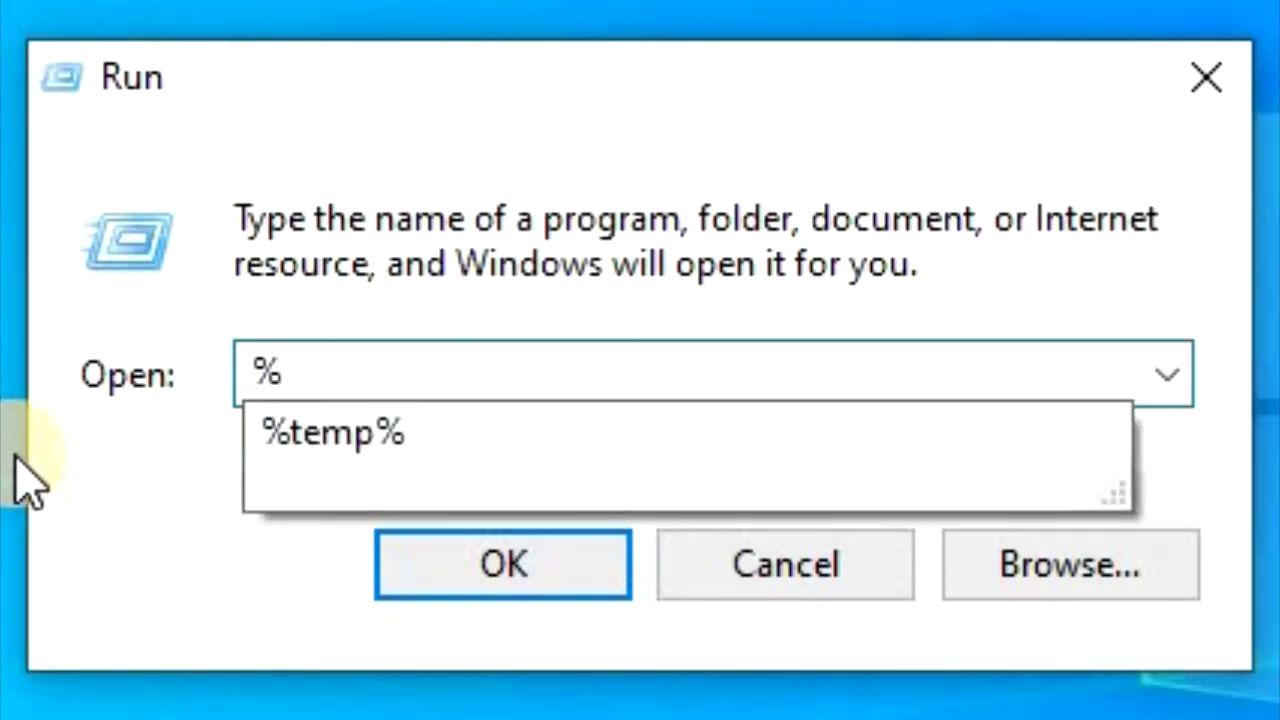
type("TEMP")
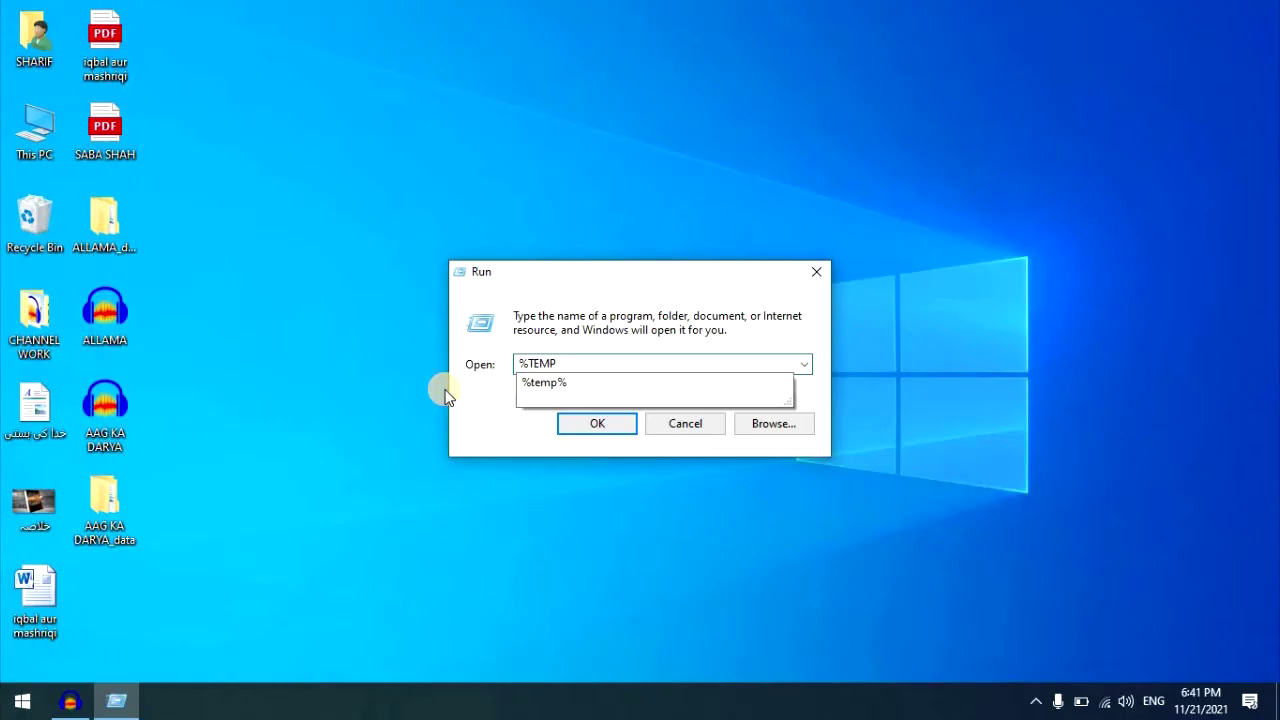
type("%")
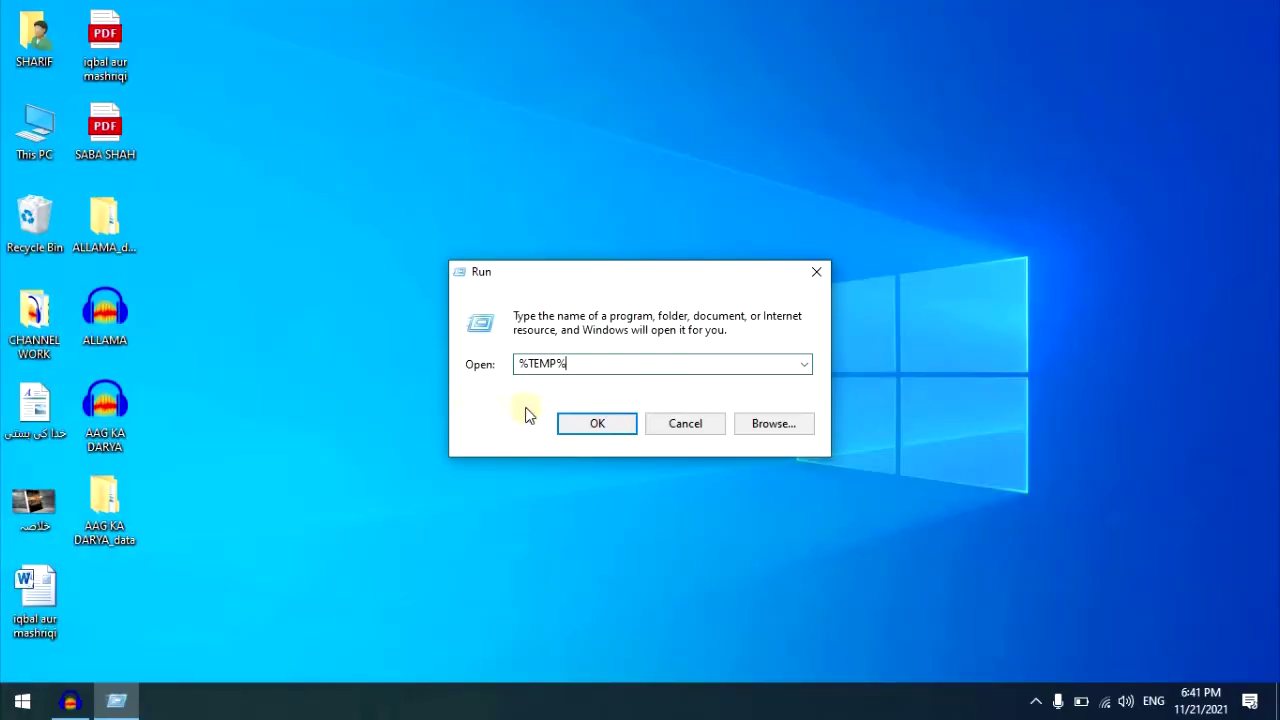
left_click(574, 424)
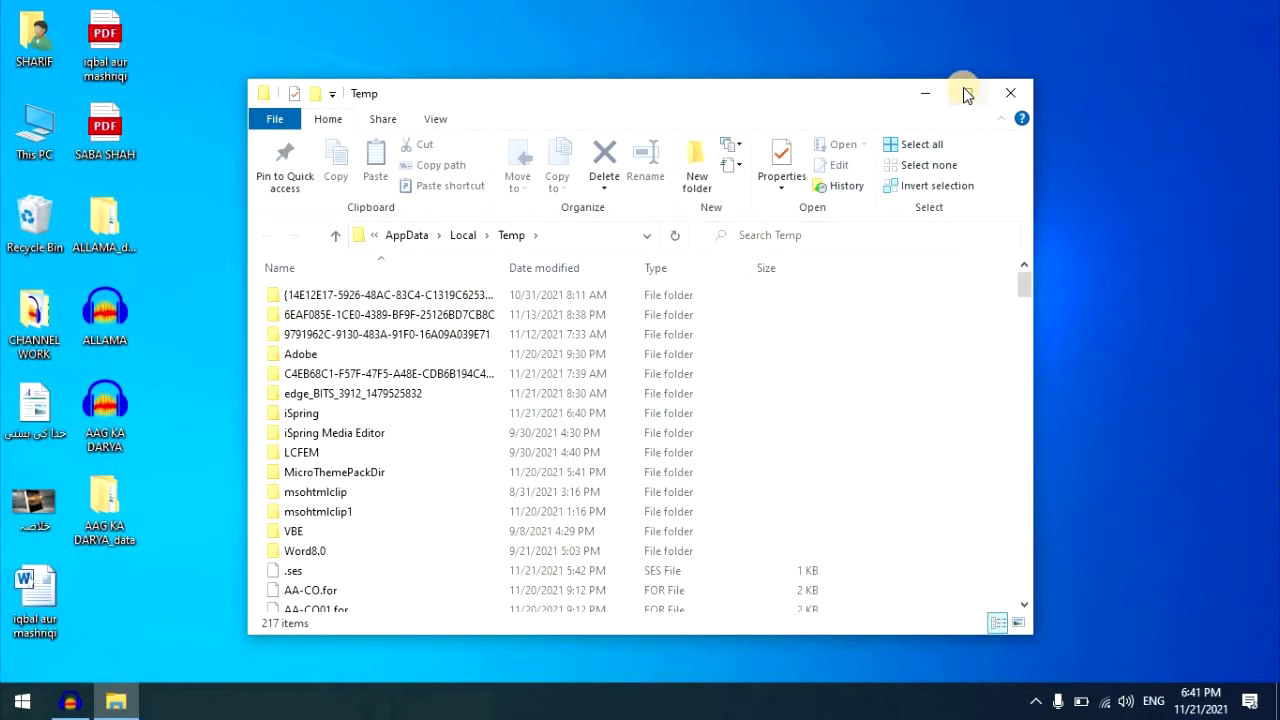
left_click(964, 92)
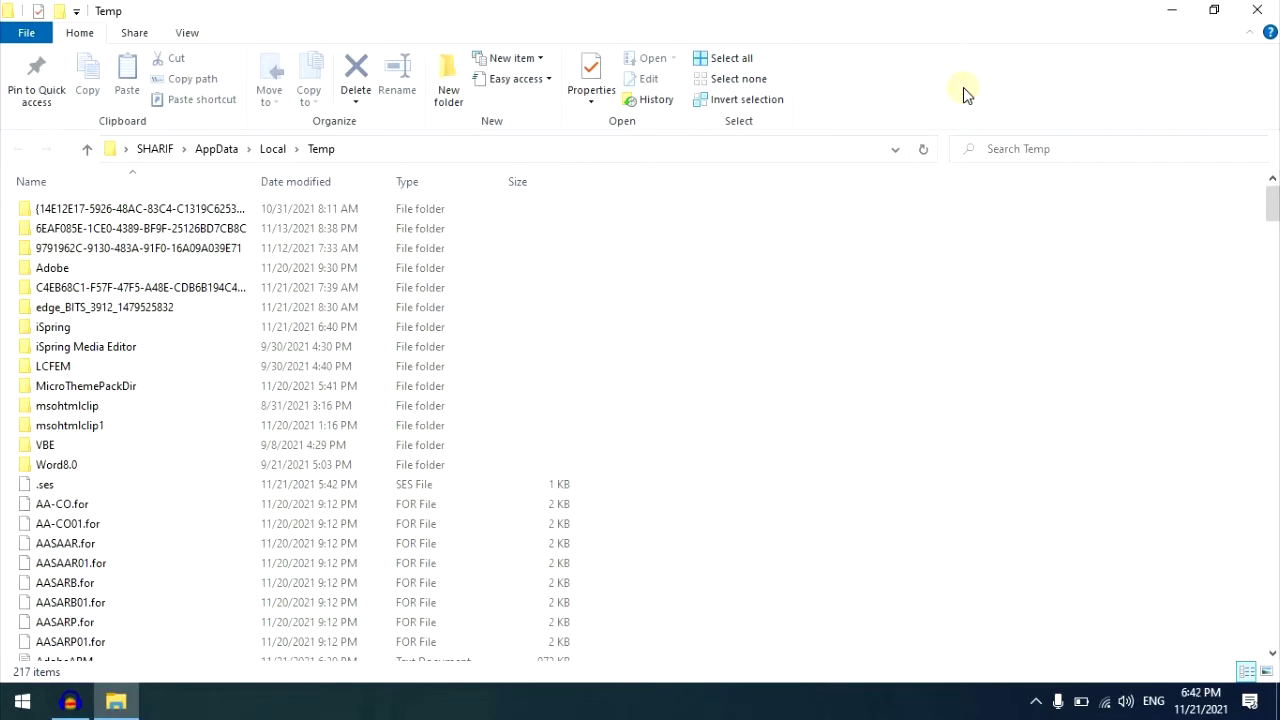
Step: Delete everything in the Temp folder, skip the in-use iSpring folder and all folders needing administrator permission, and close the folder
left_click(305, 310)
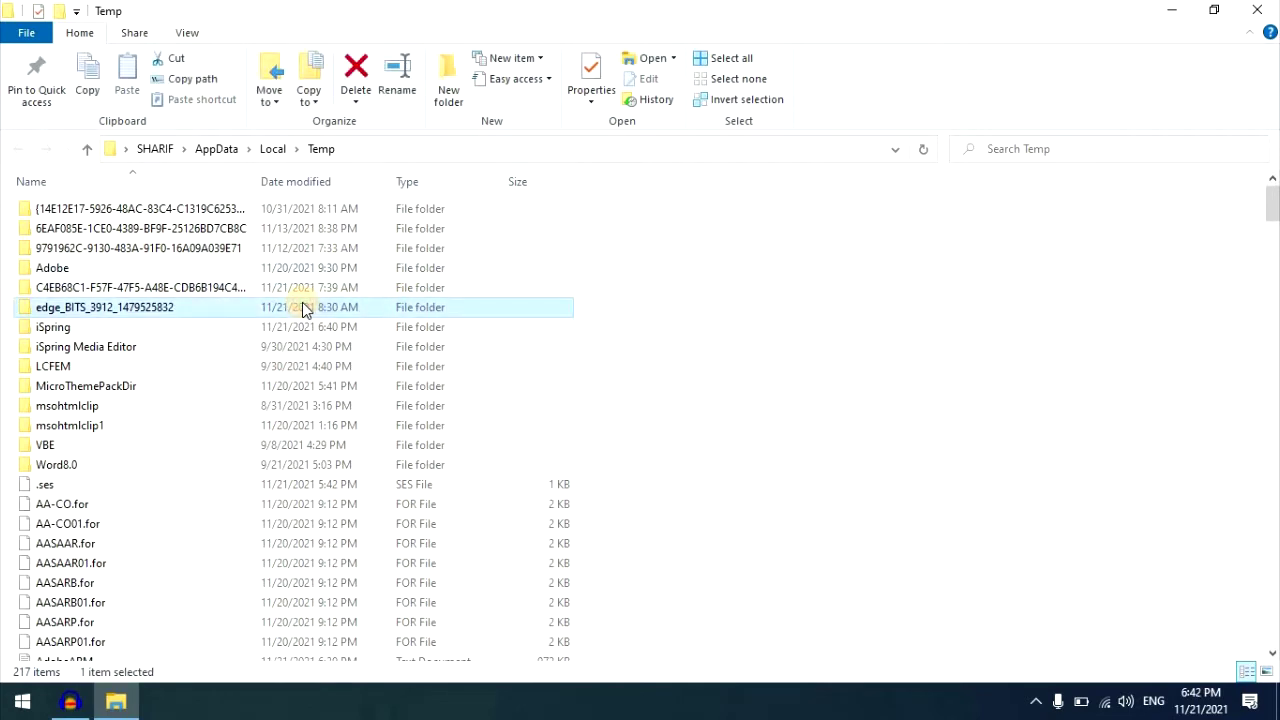
key("ctrl+a")
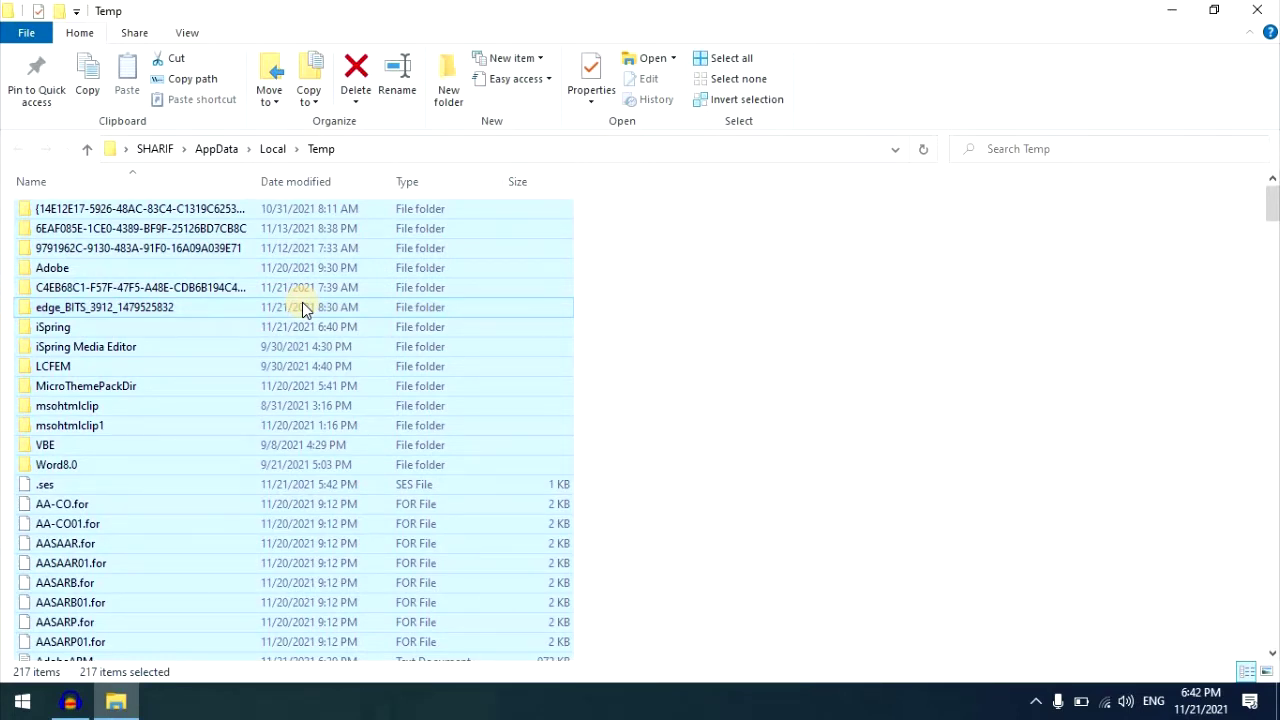
right_click(305, 309)
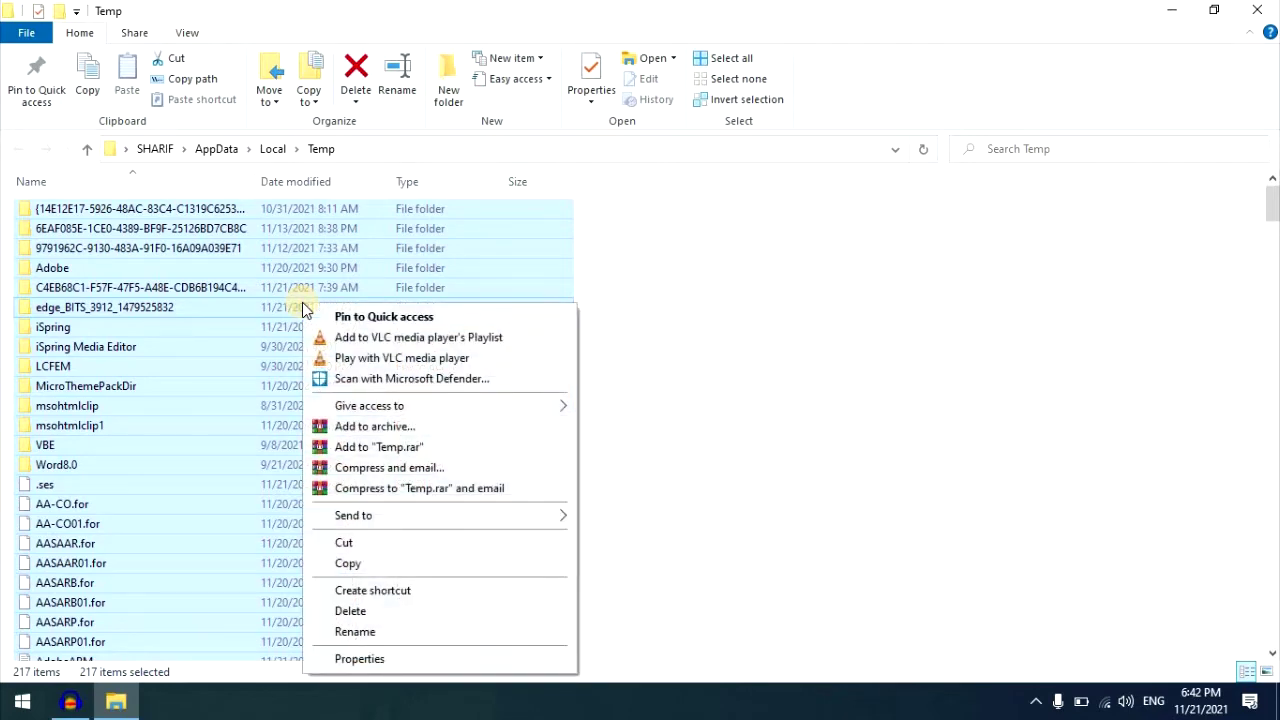
left_click(375, 610)
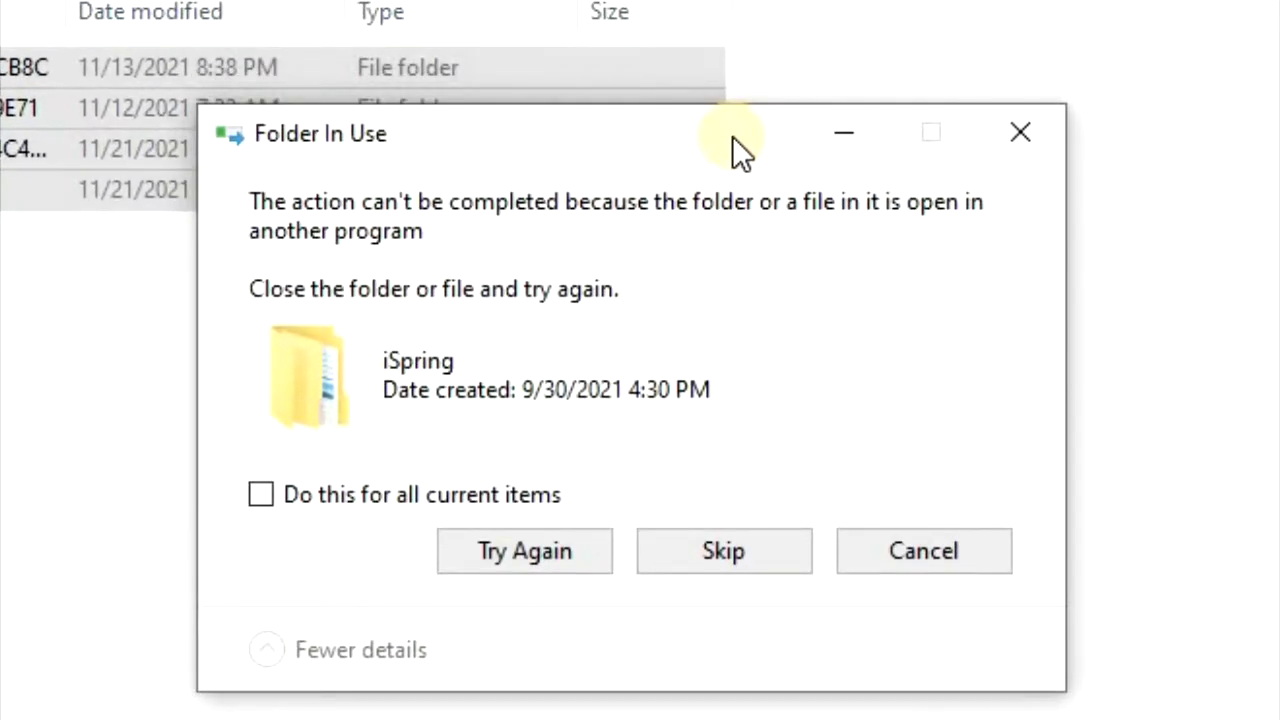
left_click(734, 548)
left_click(734, 466)
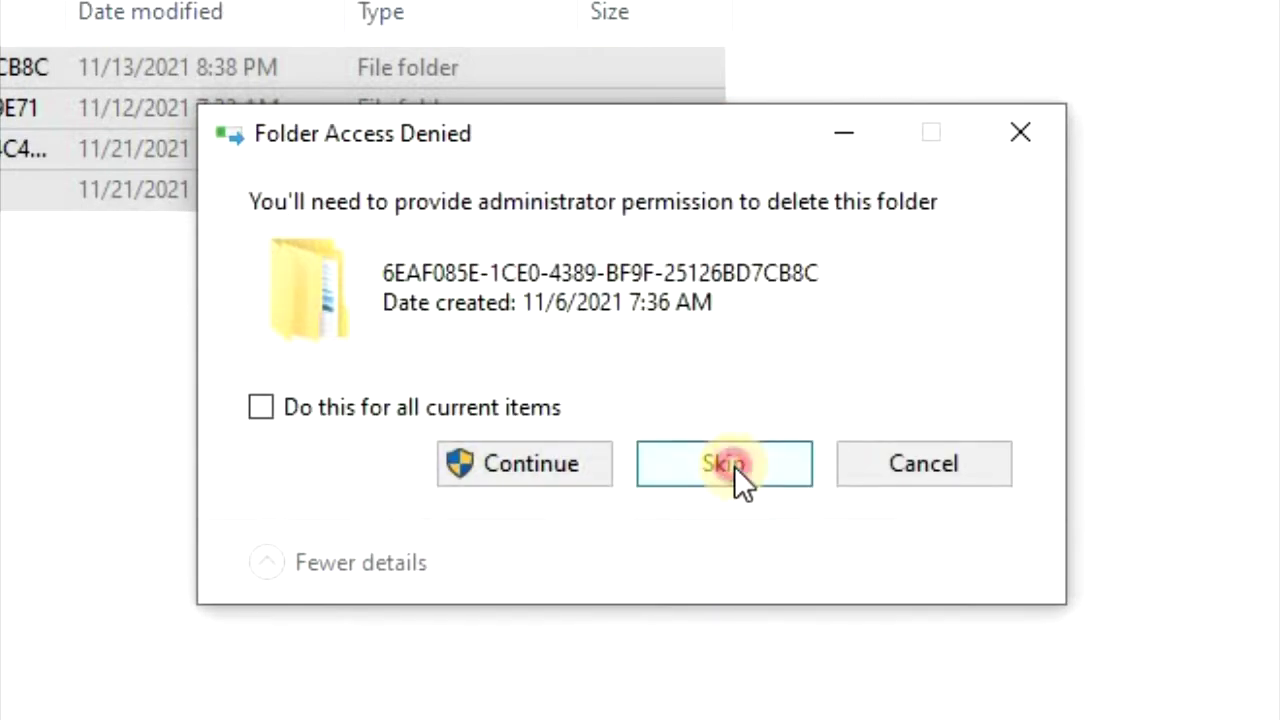
left_click(397, 414)
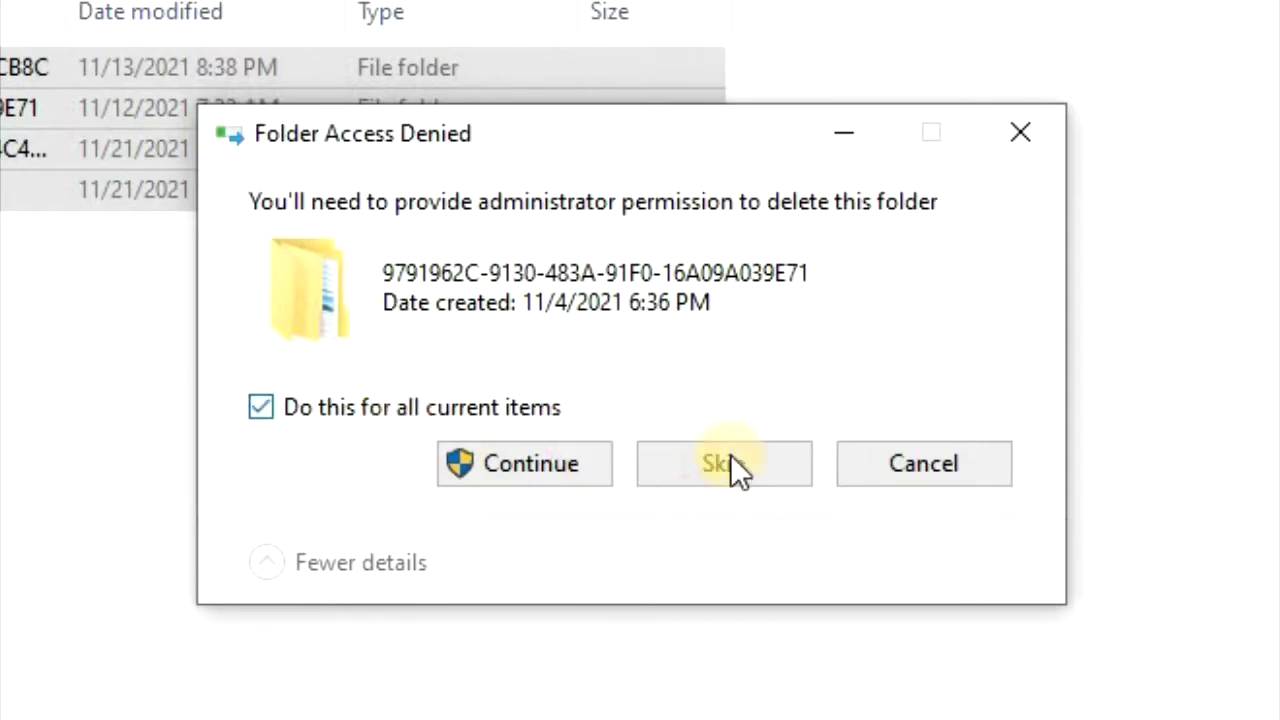
left_click(723, 463)
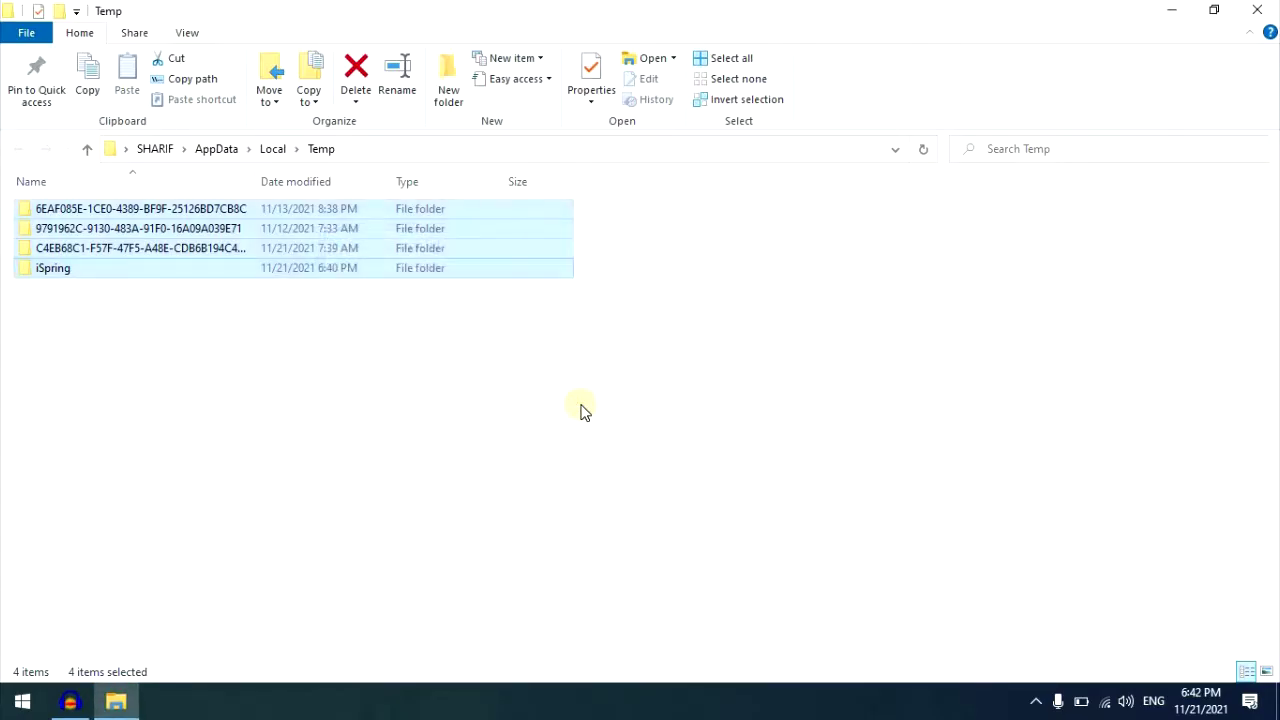
left_click(1266, 12)
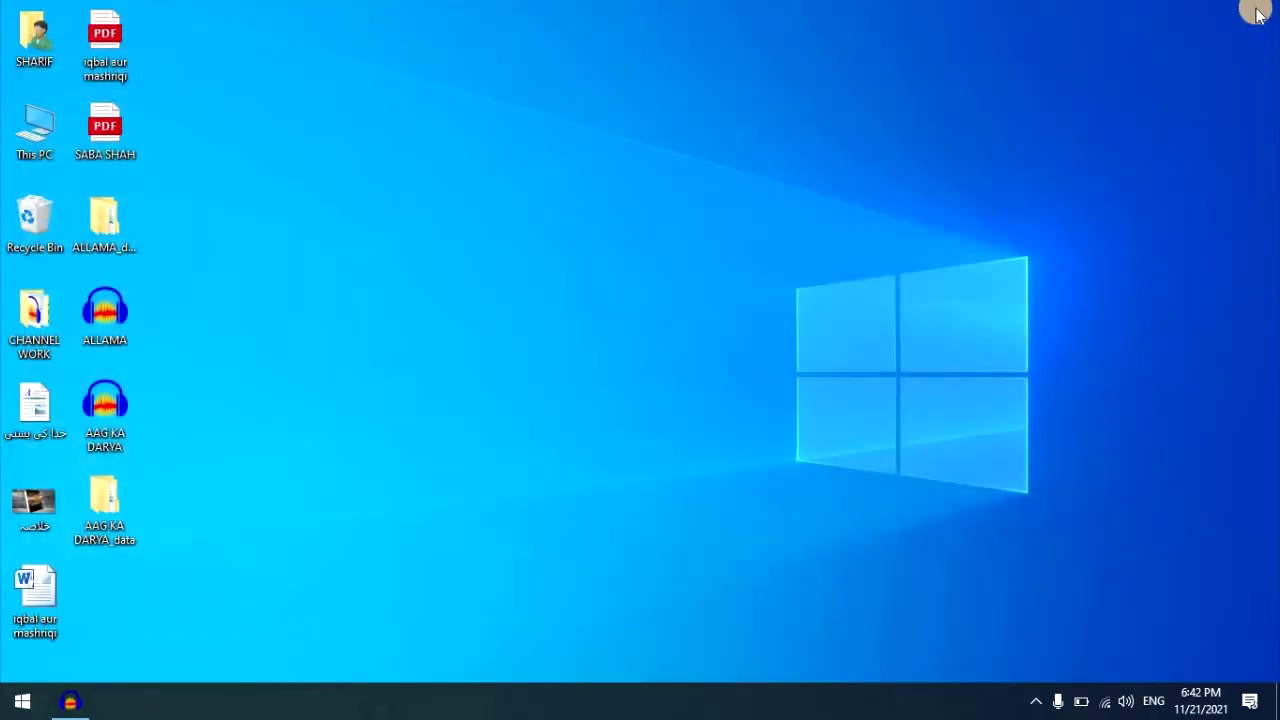
Step: Open the Windows Prefetch folder by running PREFETCH from the Run dialog, granting permanent access to the folder
right_click(24, 700)
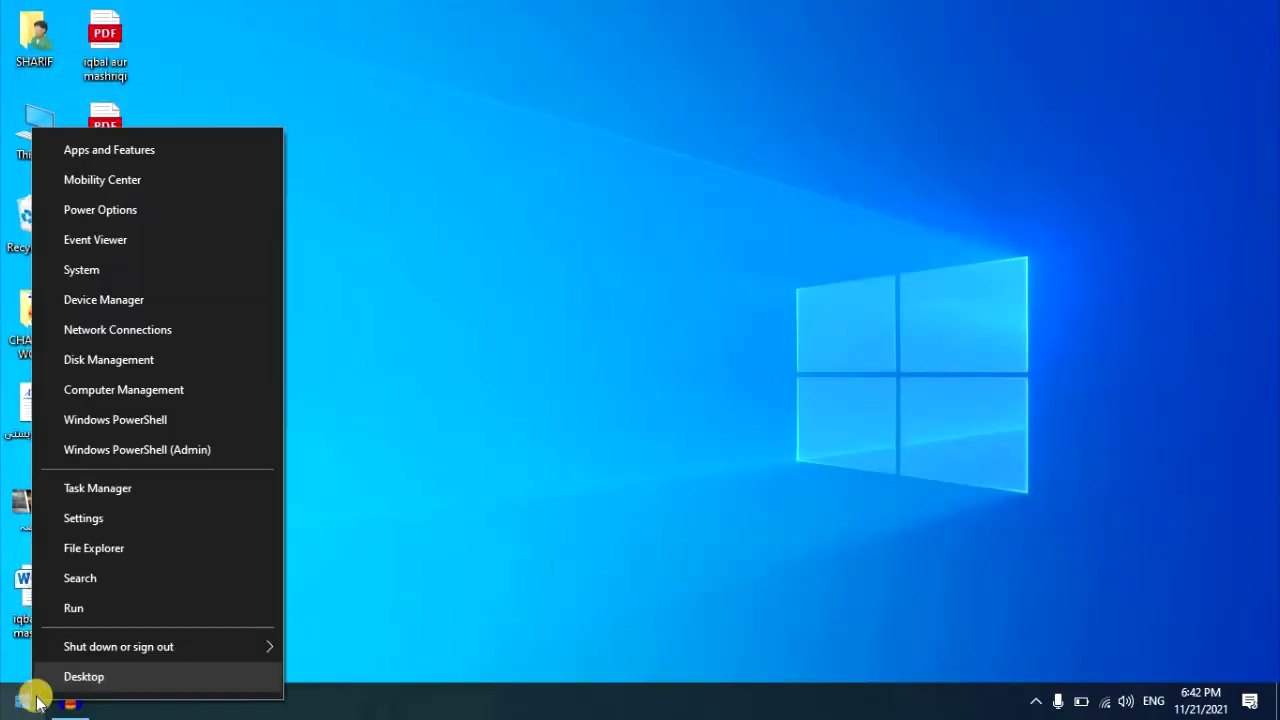
left_click(113, 609)
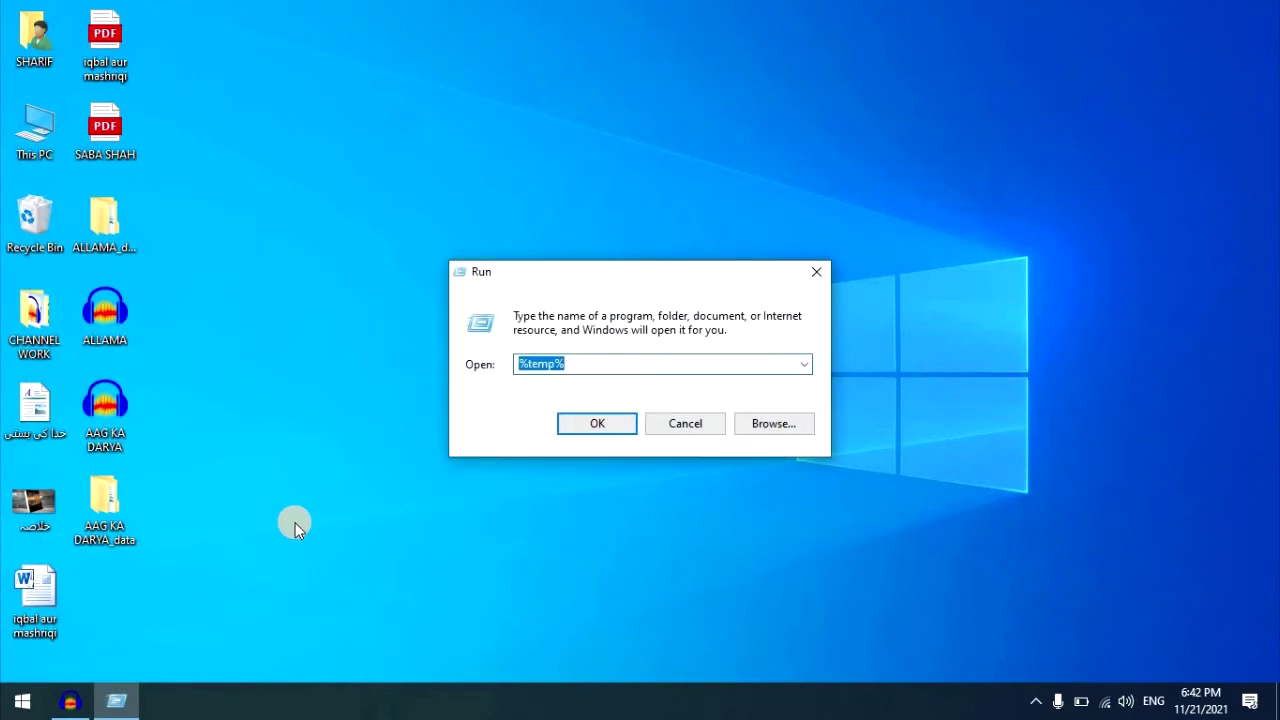
type("PRE")
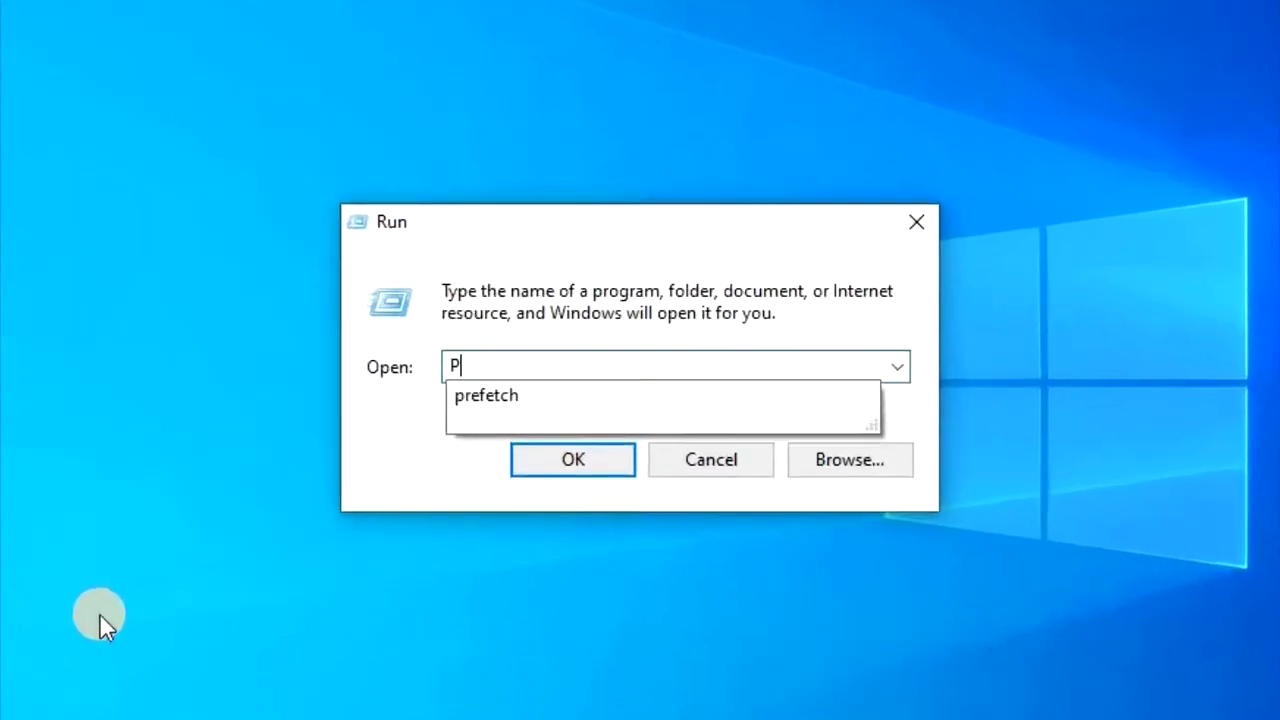
type("FET")
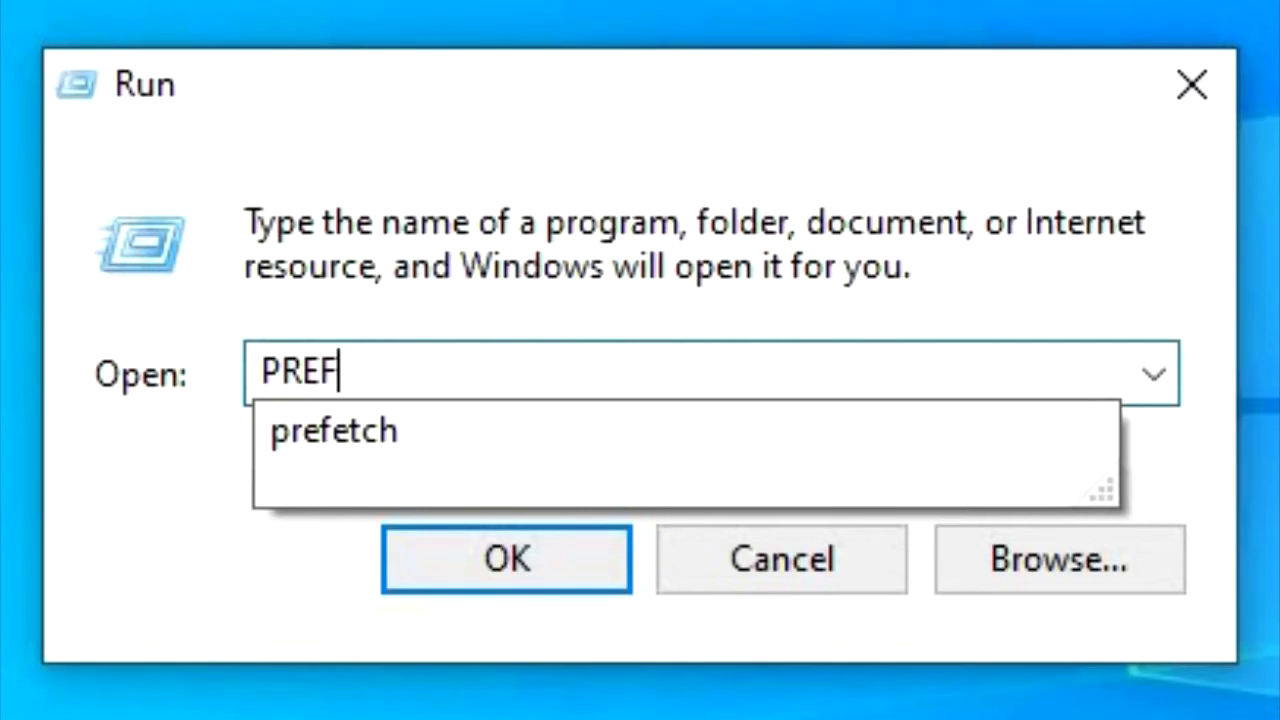
type("CH")
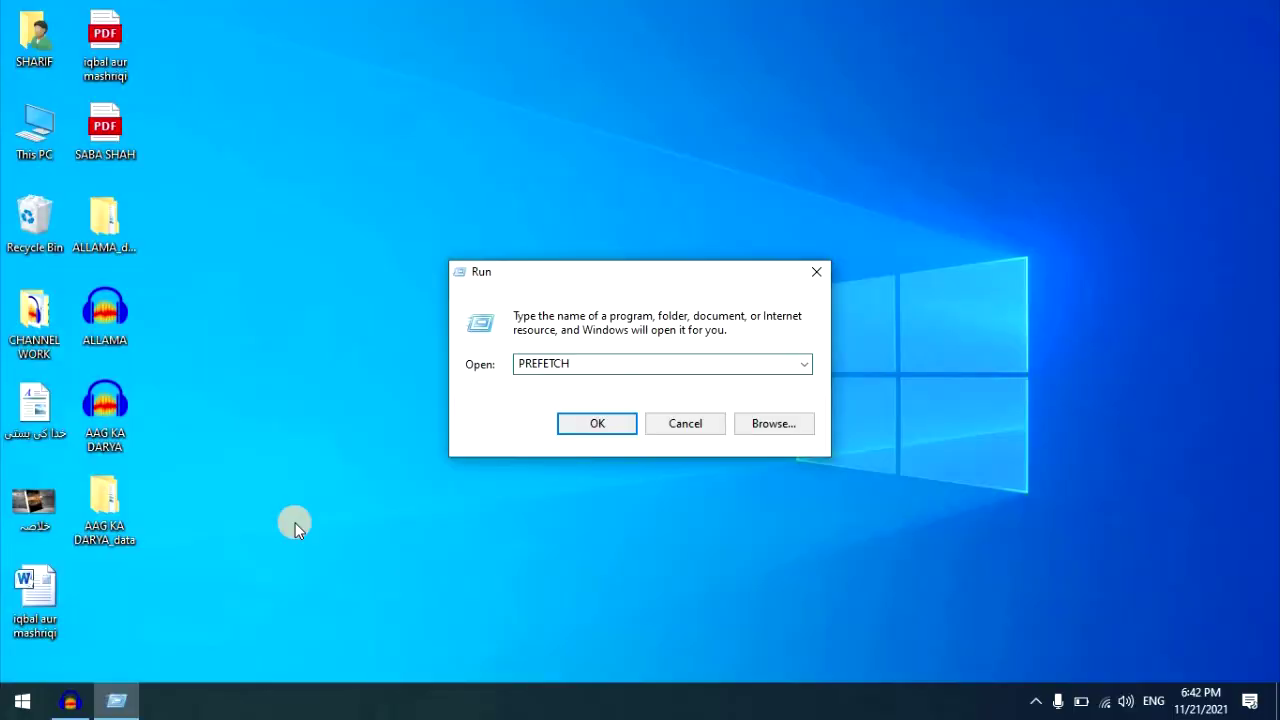
left_click(598, 426)
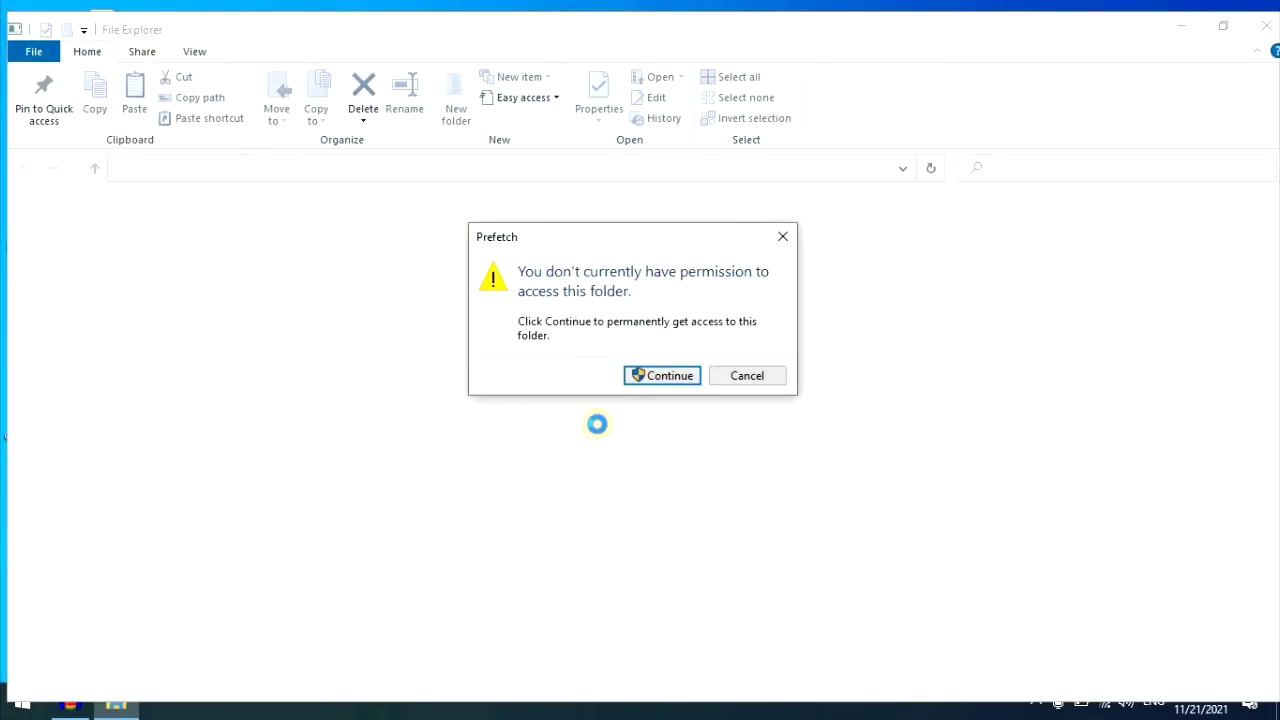
left_click(658, 380)
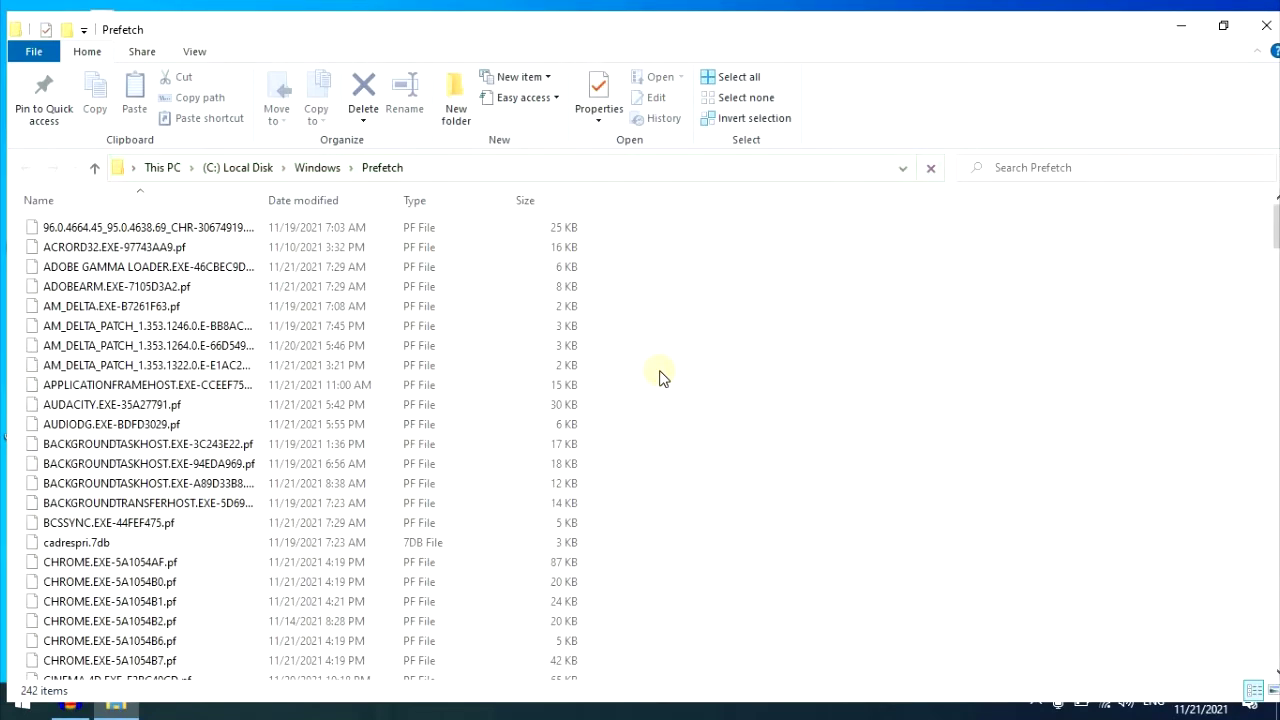
Step: Delete all files in the Prefetch folder, skipping every file in use, and close the folder
left_click_drag(1275, 240, 1277, 212)
left_click(240, 368)
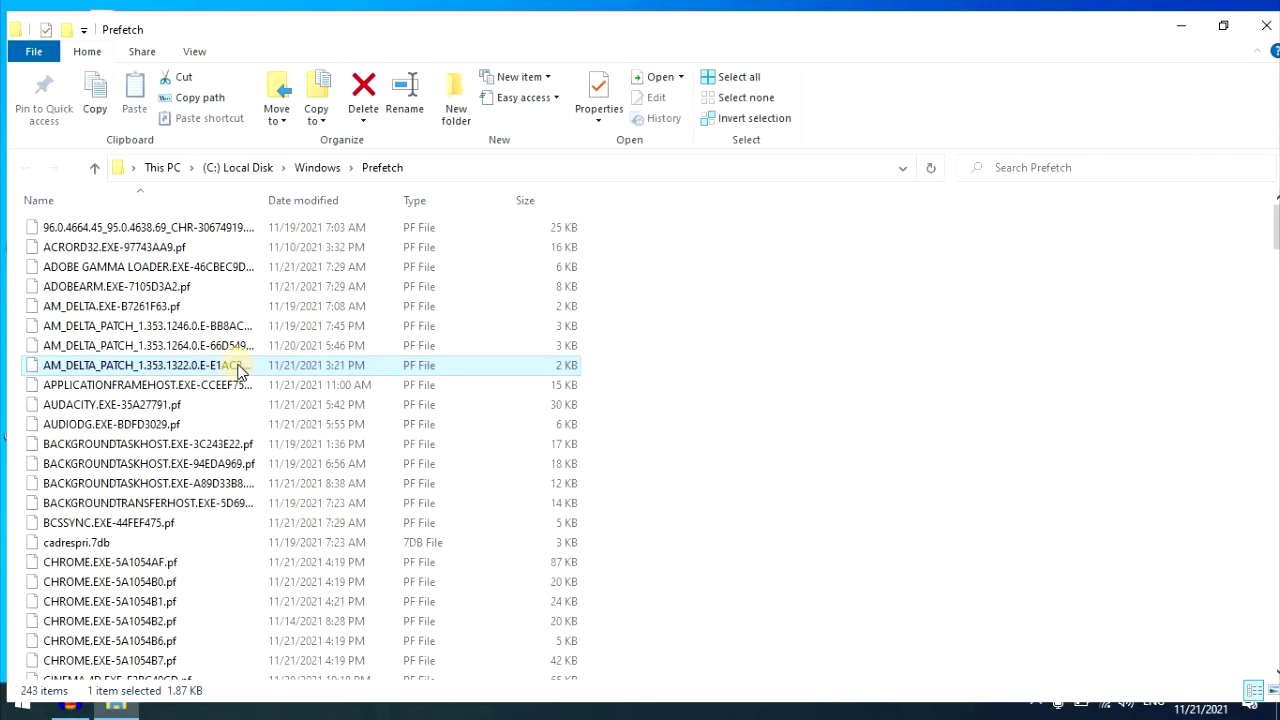
key("ctrl+a")
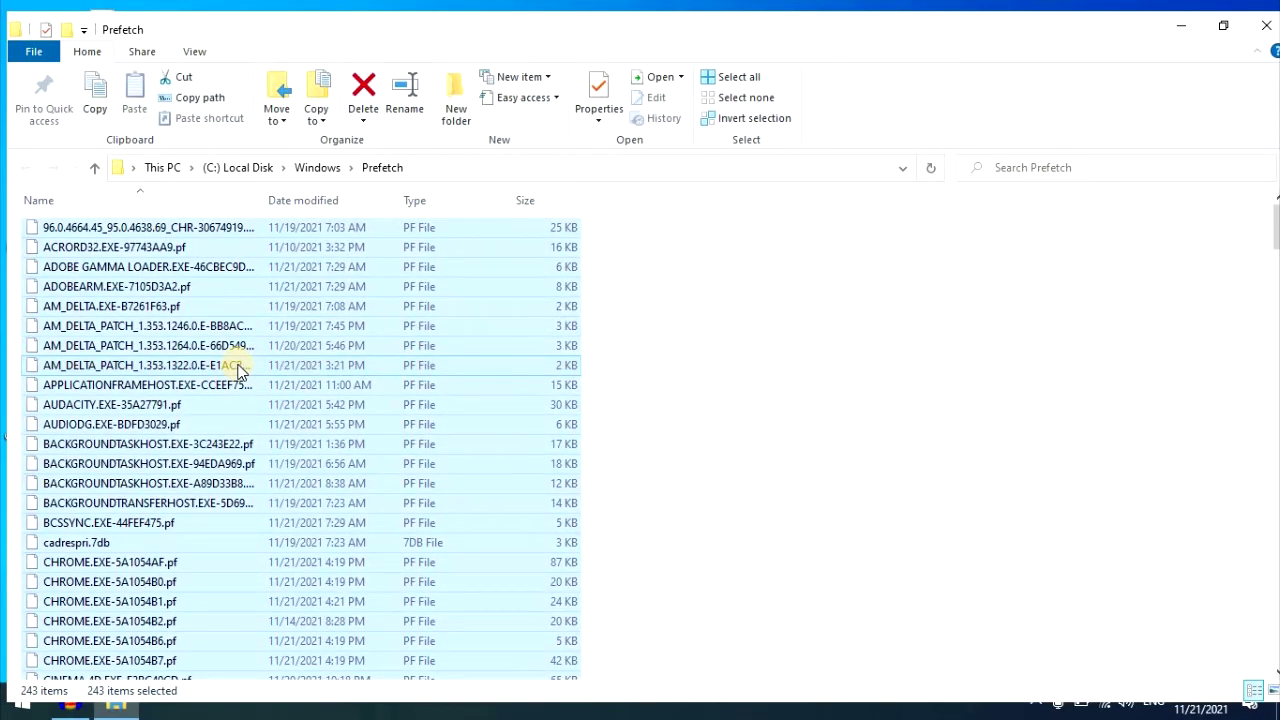
key("Delete")
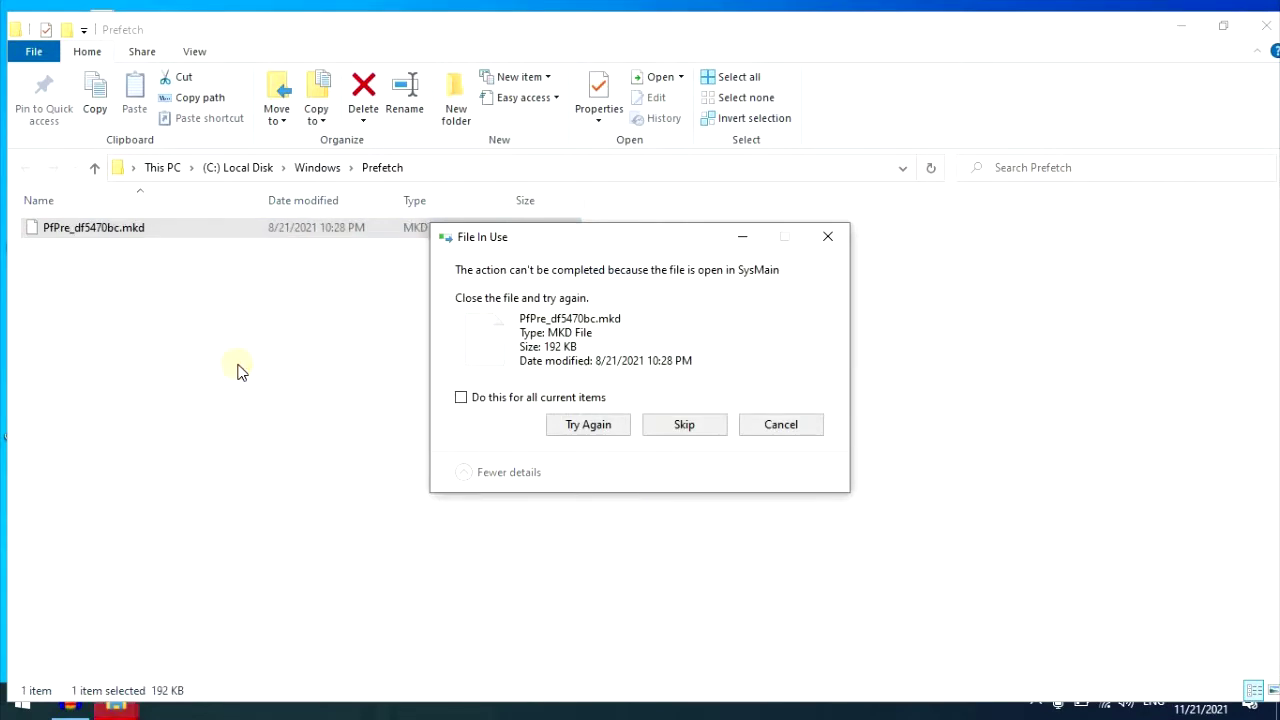
left_click(258, 478)
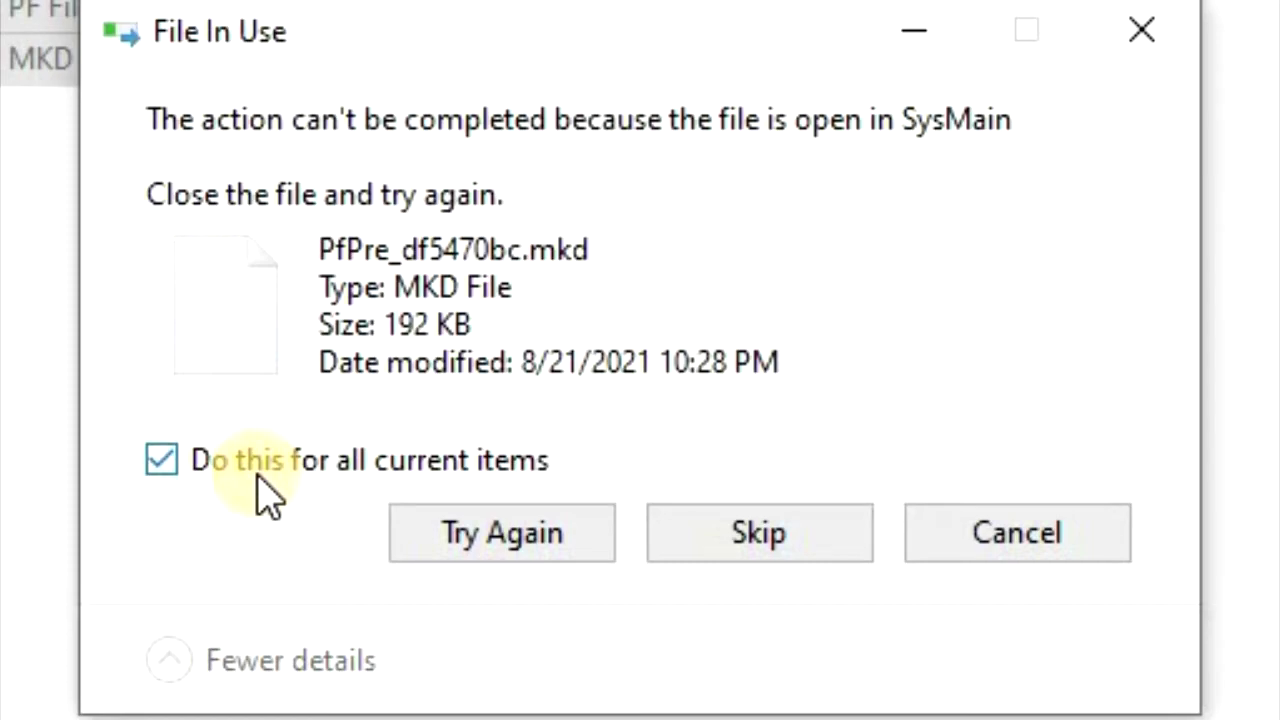
left_click(737, 534)
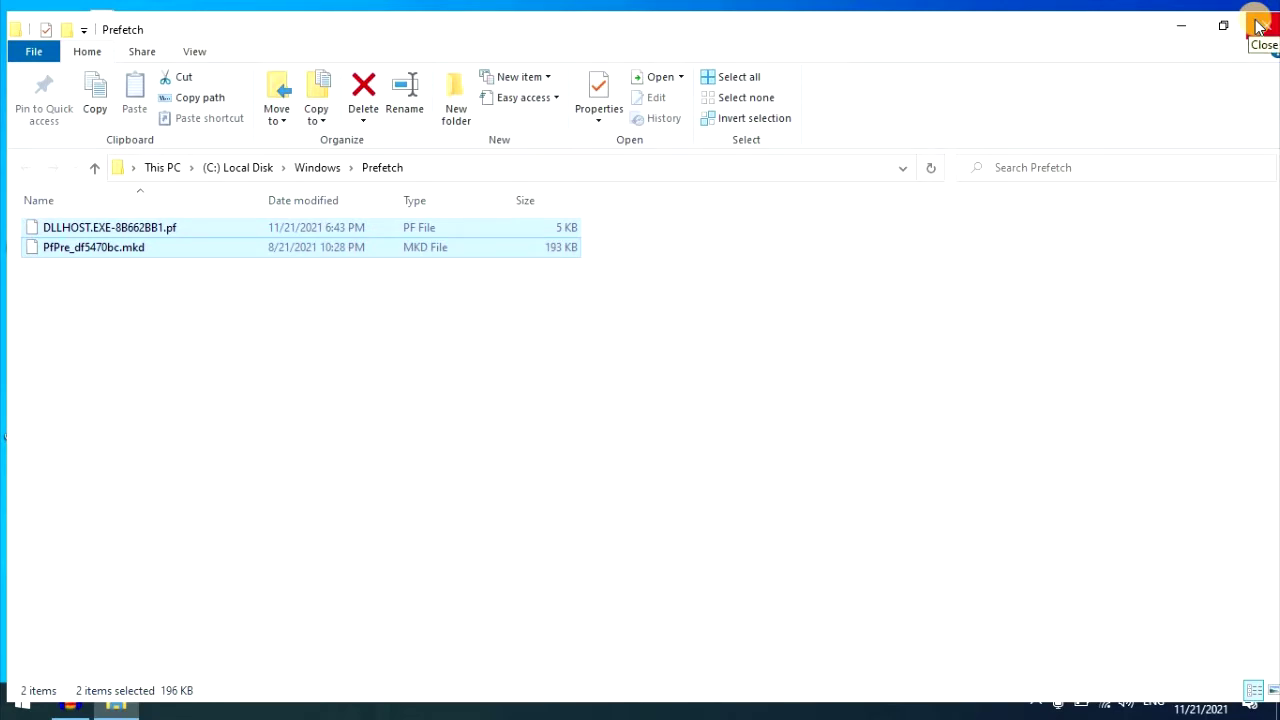
left_click(1258, 28)
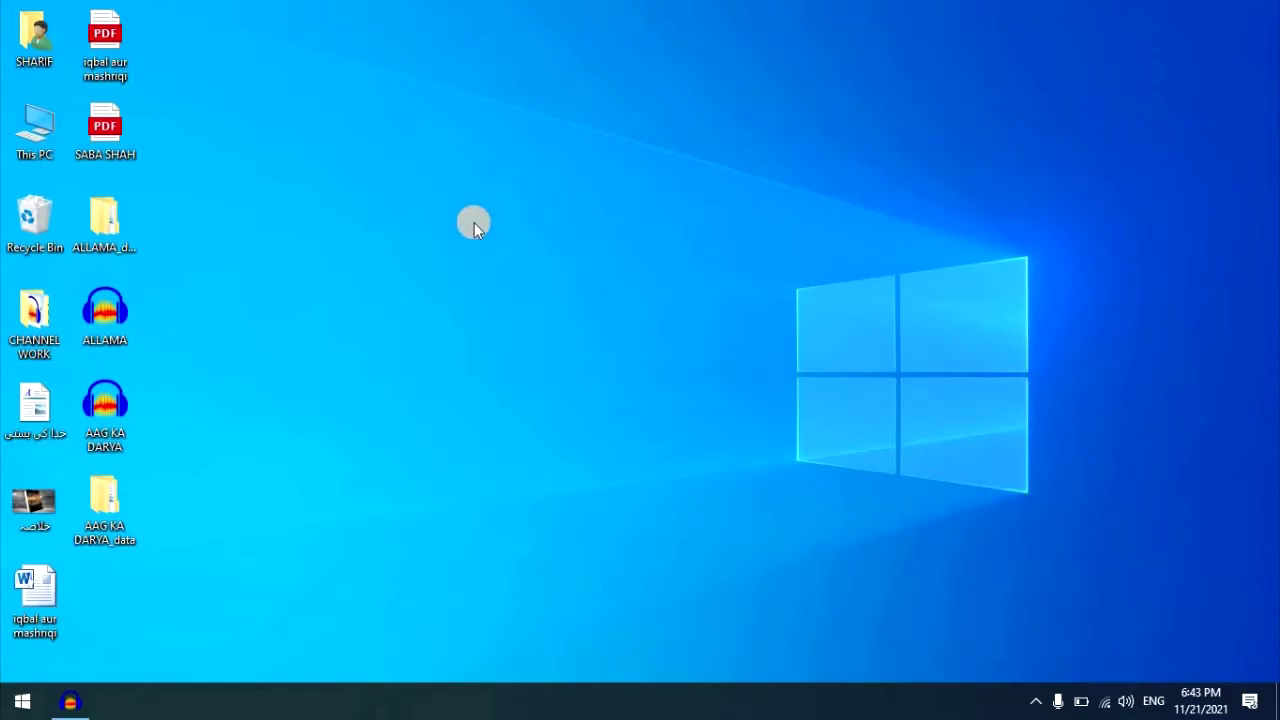
right_click(474, 222)
left_click(517, 276)
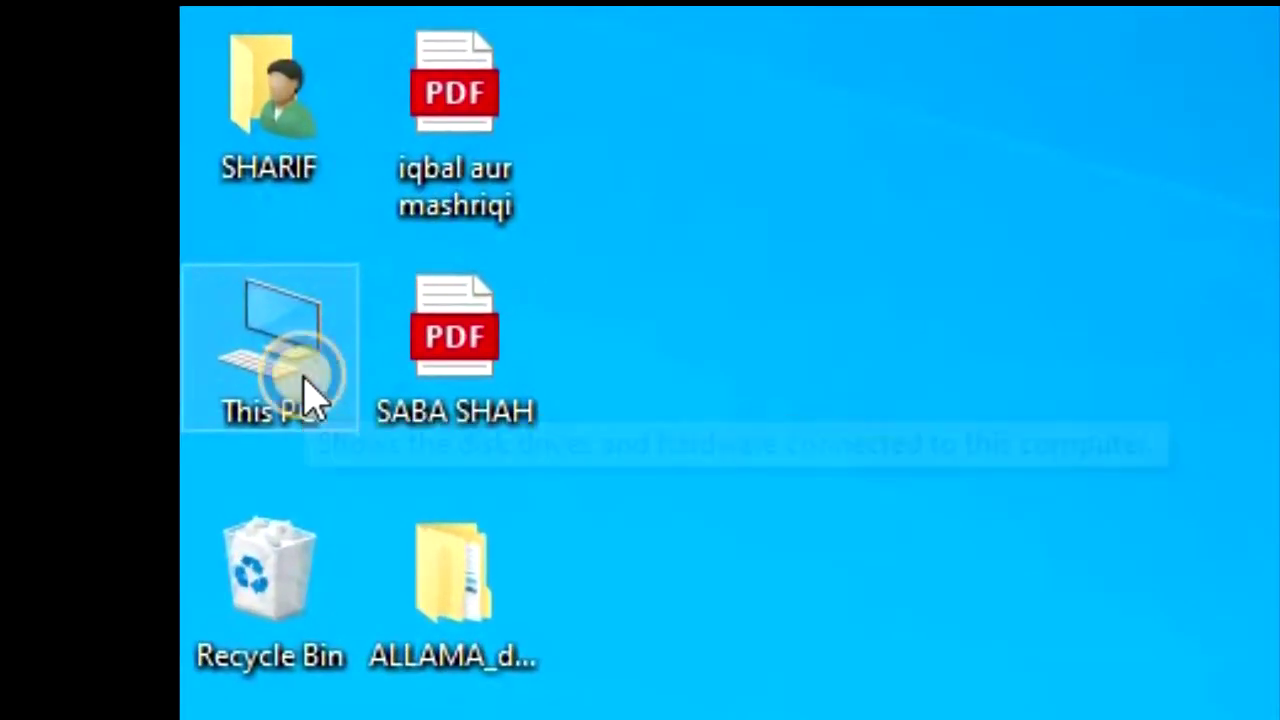
Step: Open Computer Management for this PC and expand Windows Logs under Event Viewer
right_click(304, 379)
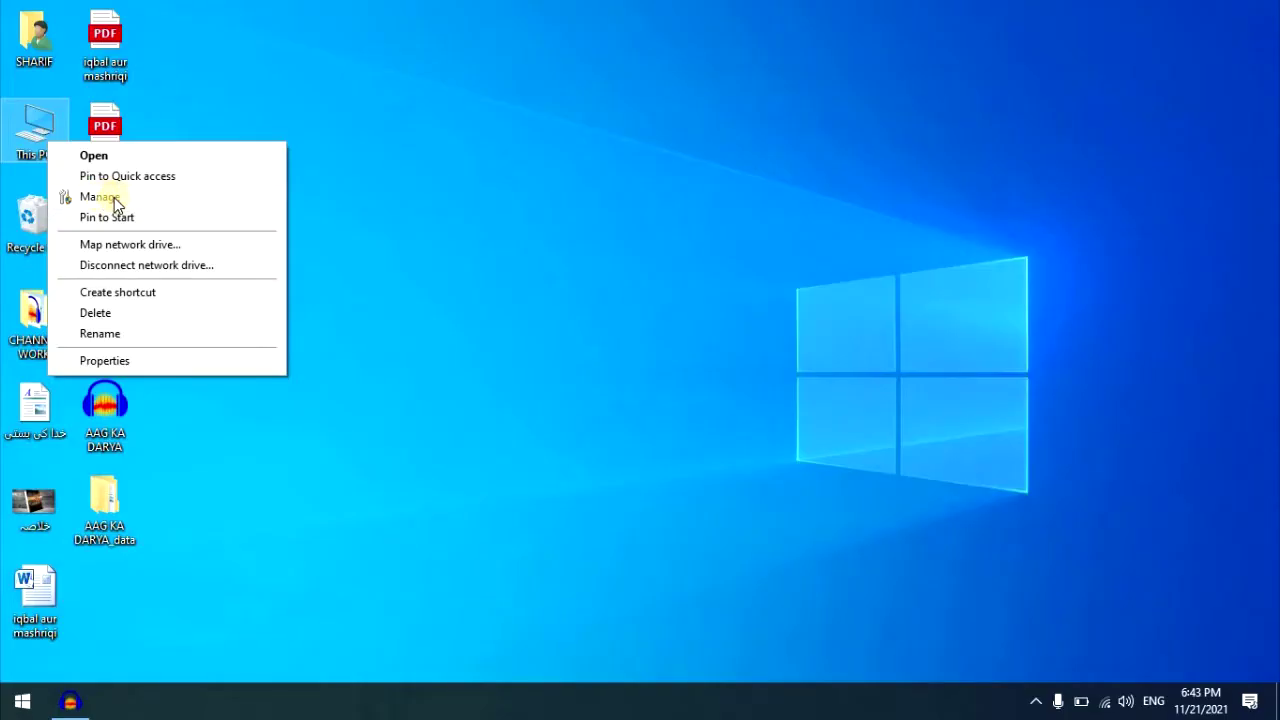
left_click(114, 197)
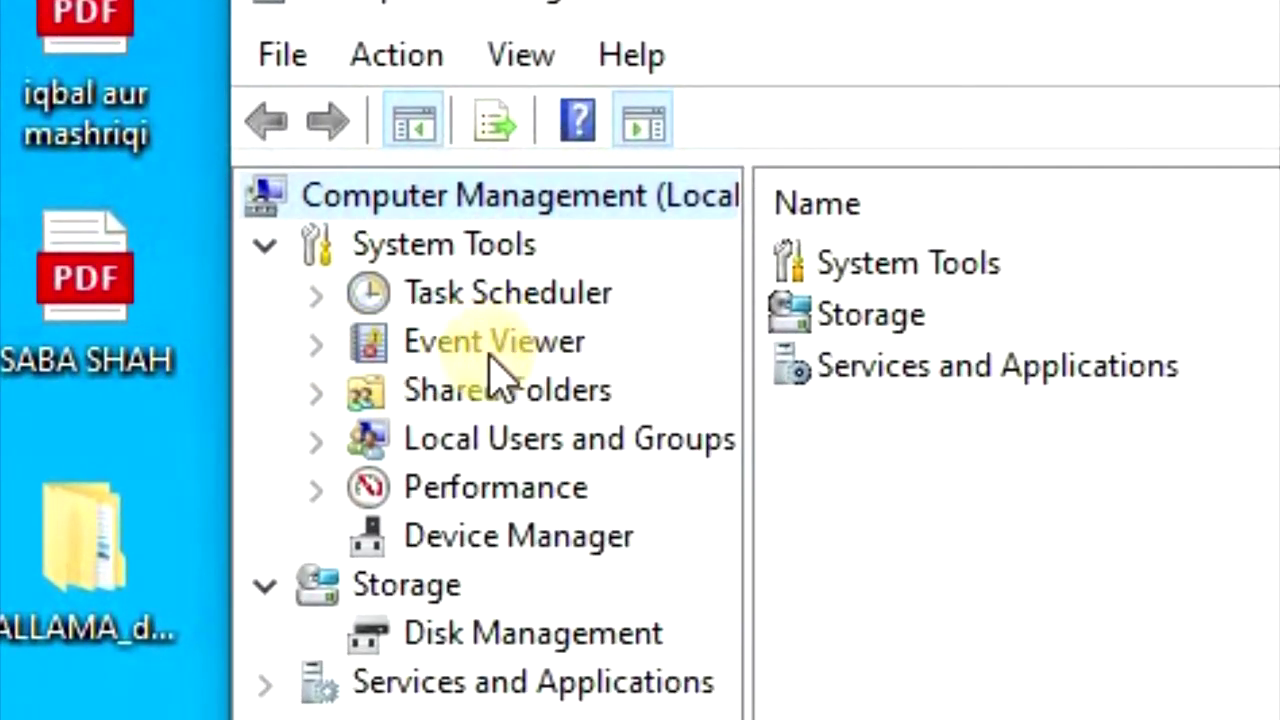
left_click(316, 342)
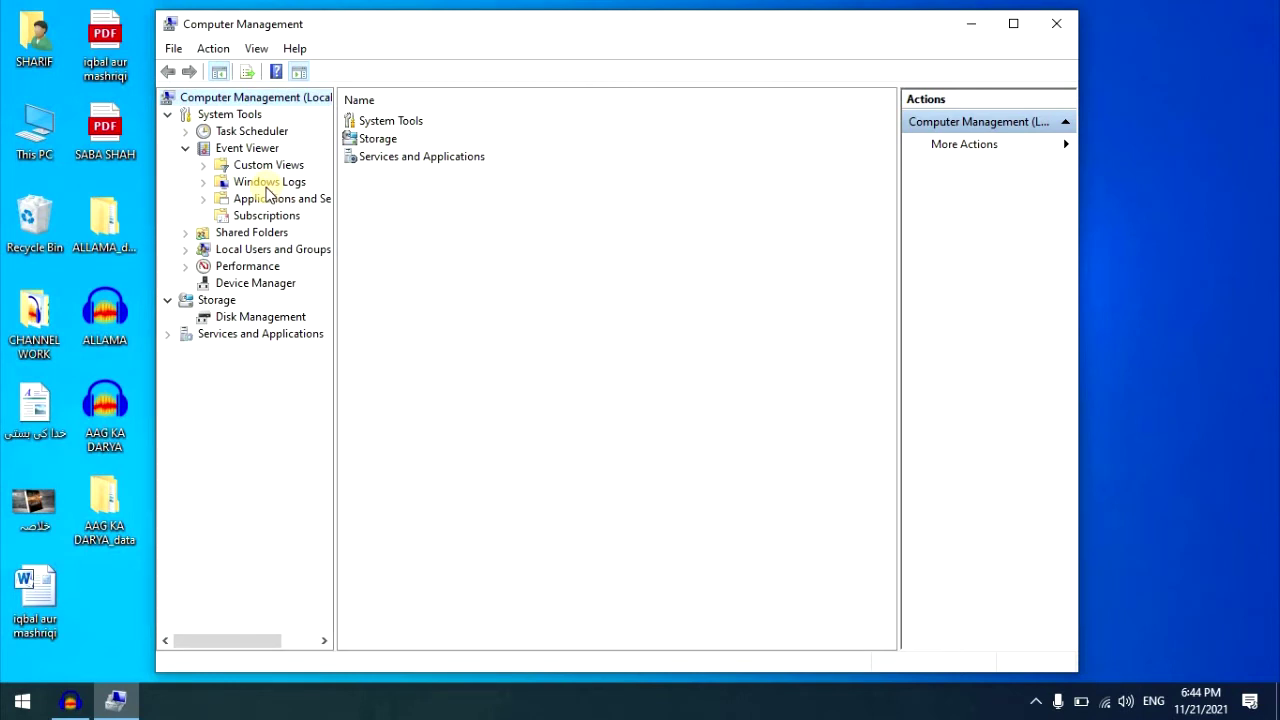
left_click(203, 187)
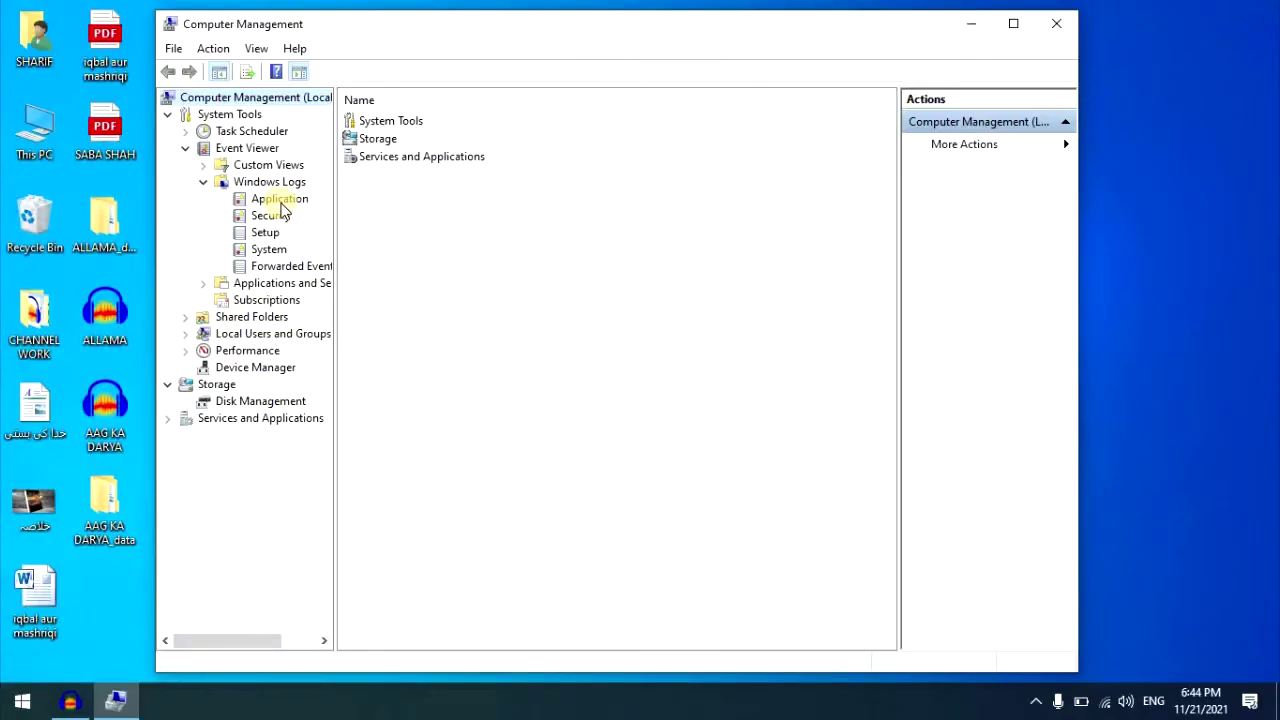
Step: Clear the Application log under Windows Logs without saving its contents
left_click(280, 202)
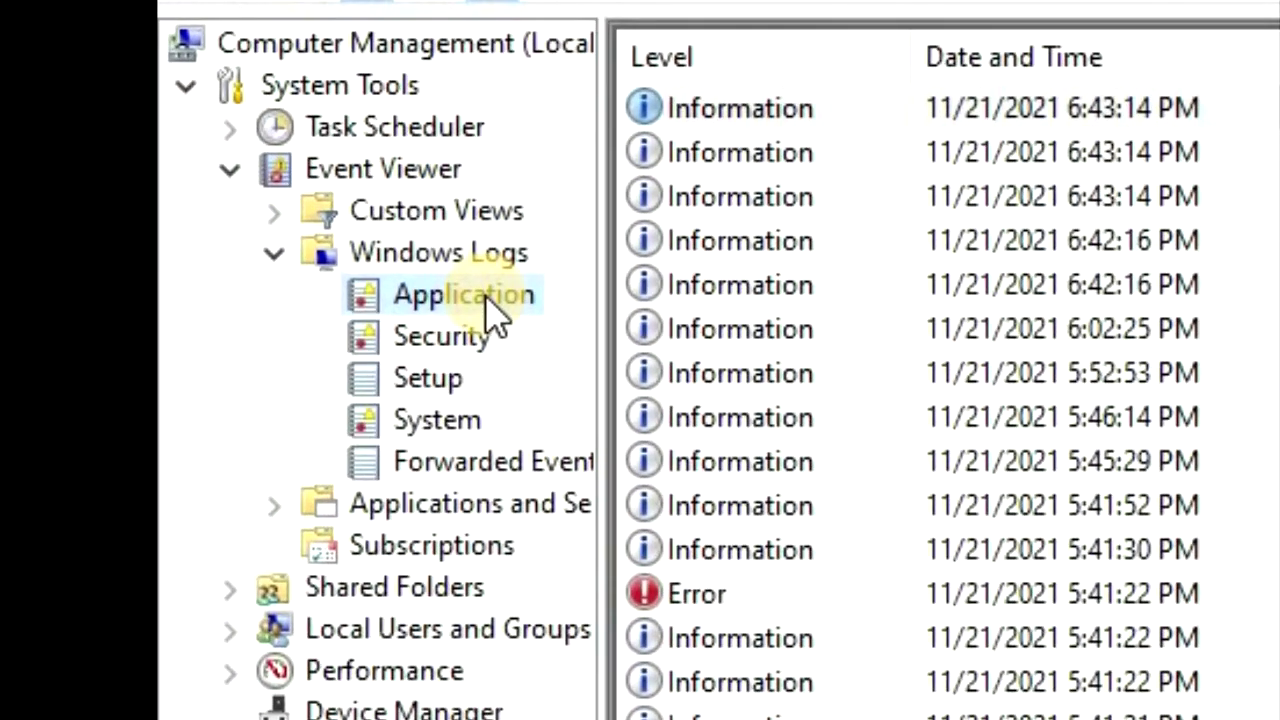
right_click(487, 297)
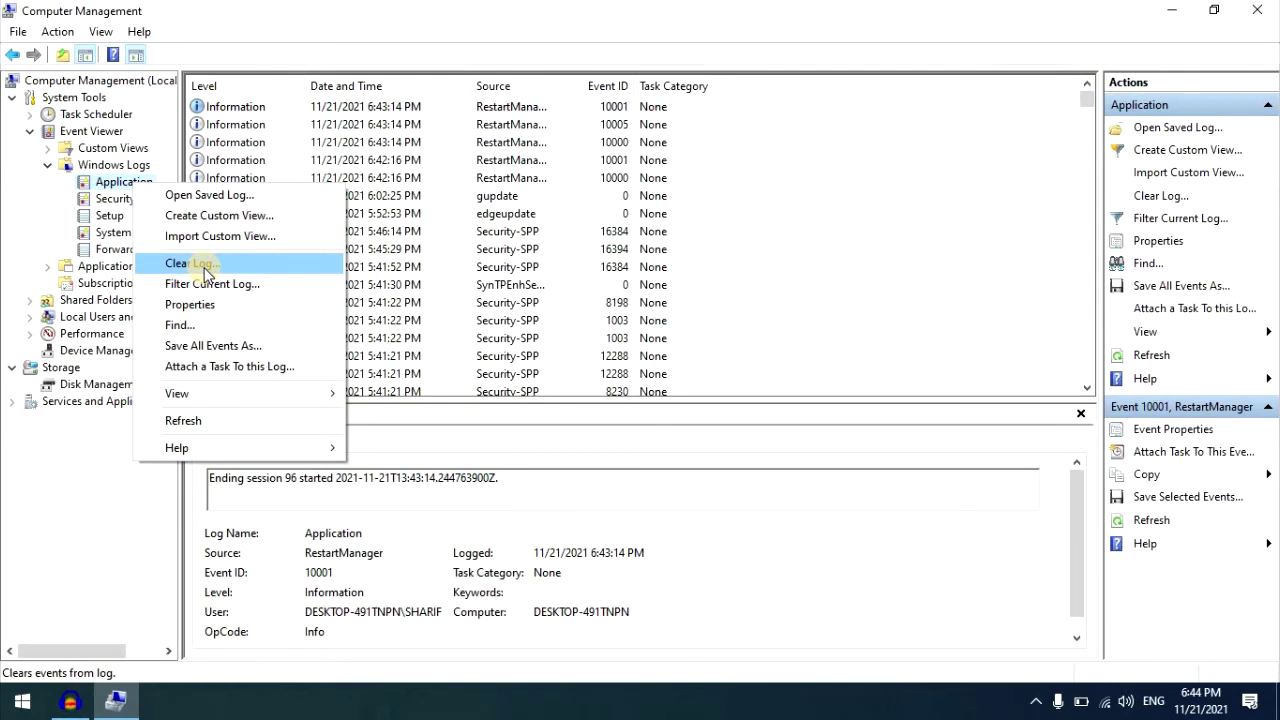
left_click(190, 263)
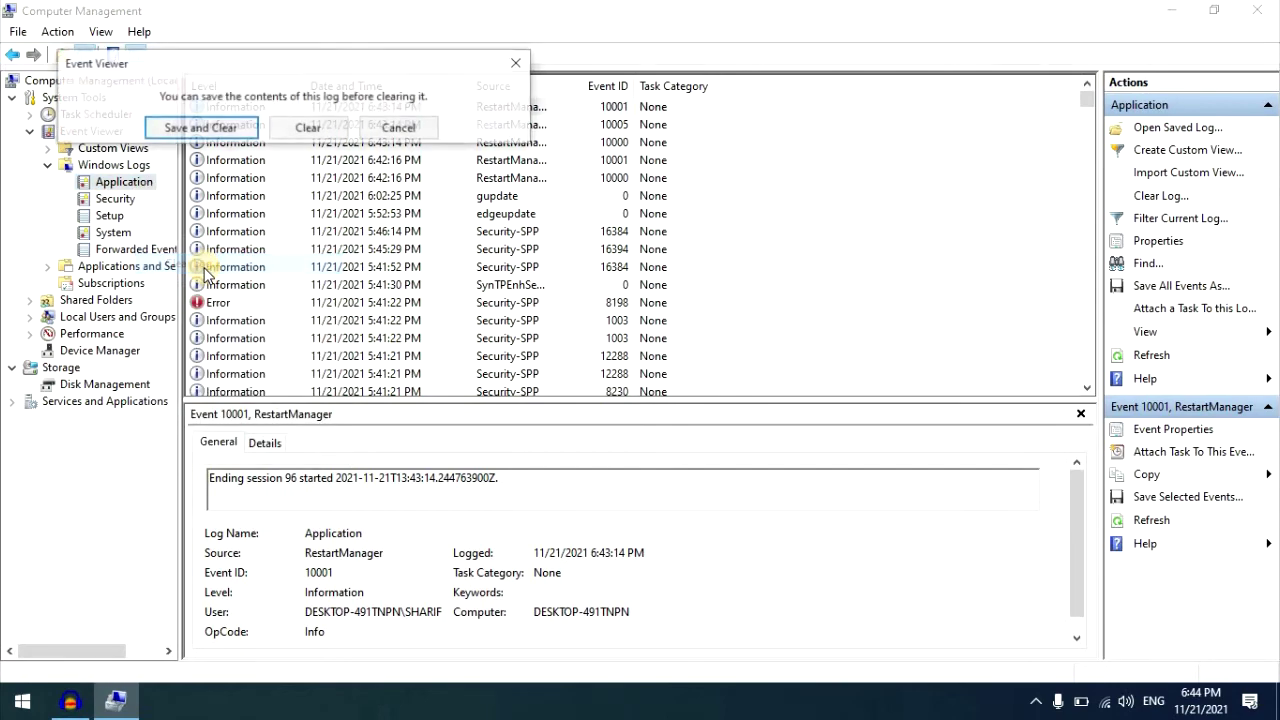
left_click(322, 139)
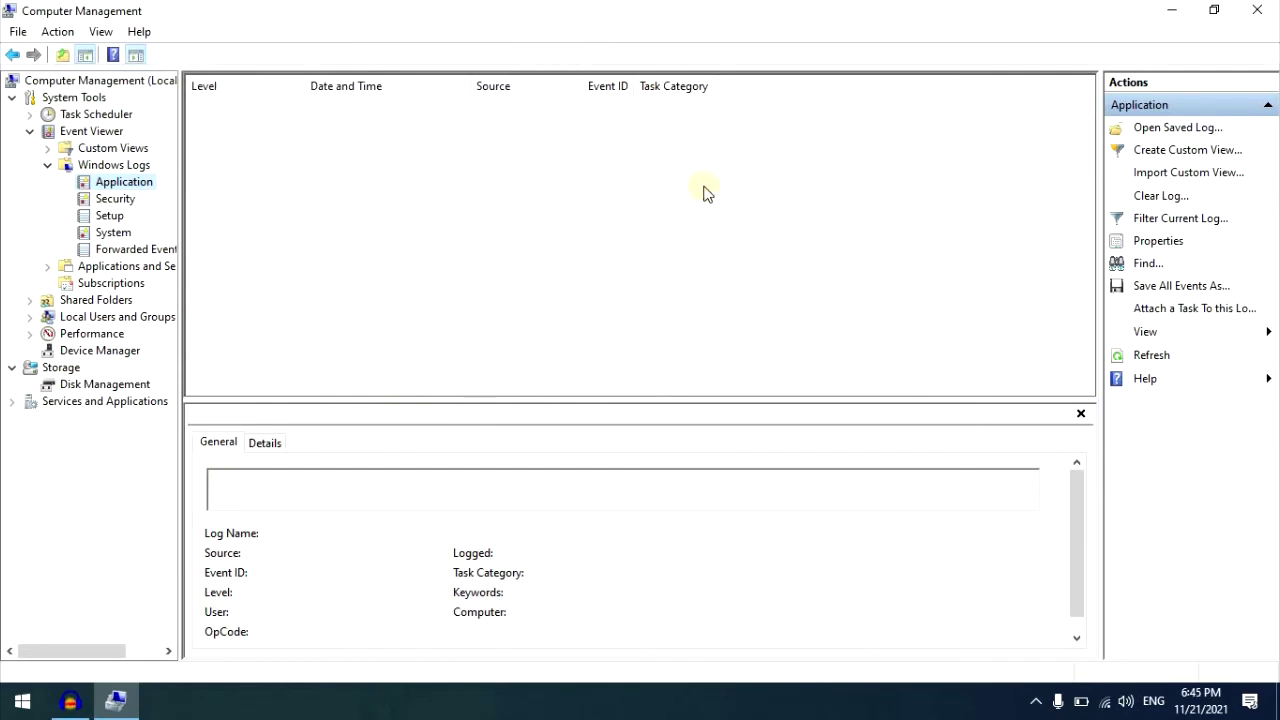
Step: Clear the Security log under Windows Logs without saving its contents
left_click(118, 199)
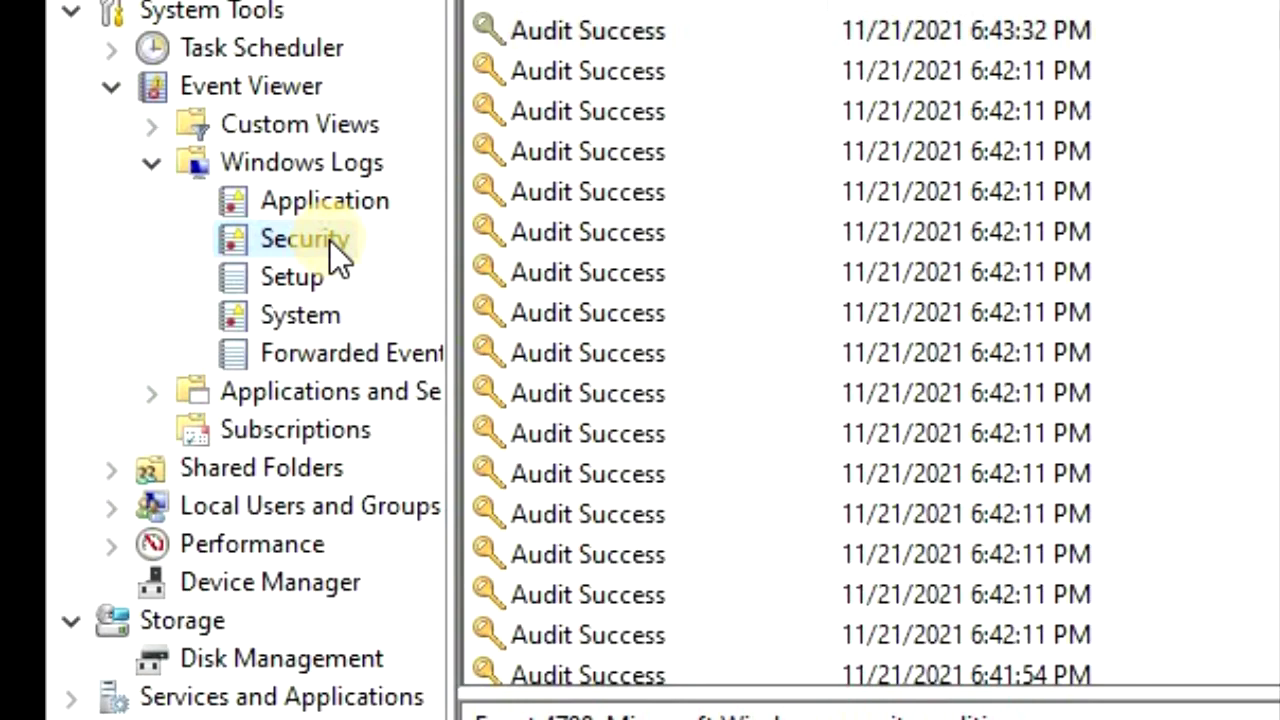
right_click(331, 241)
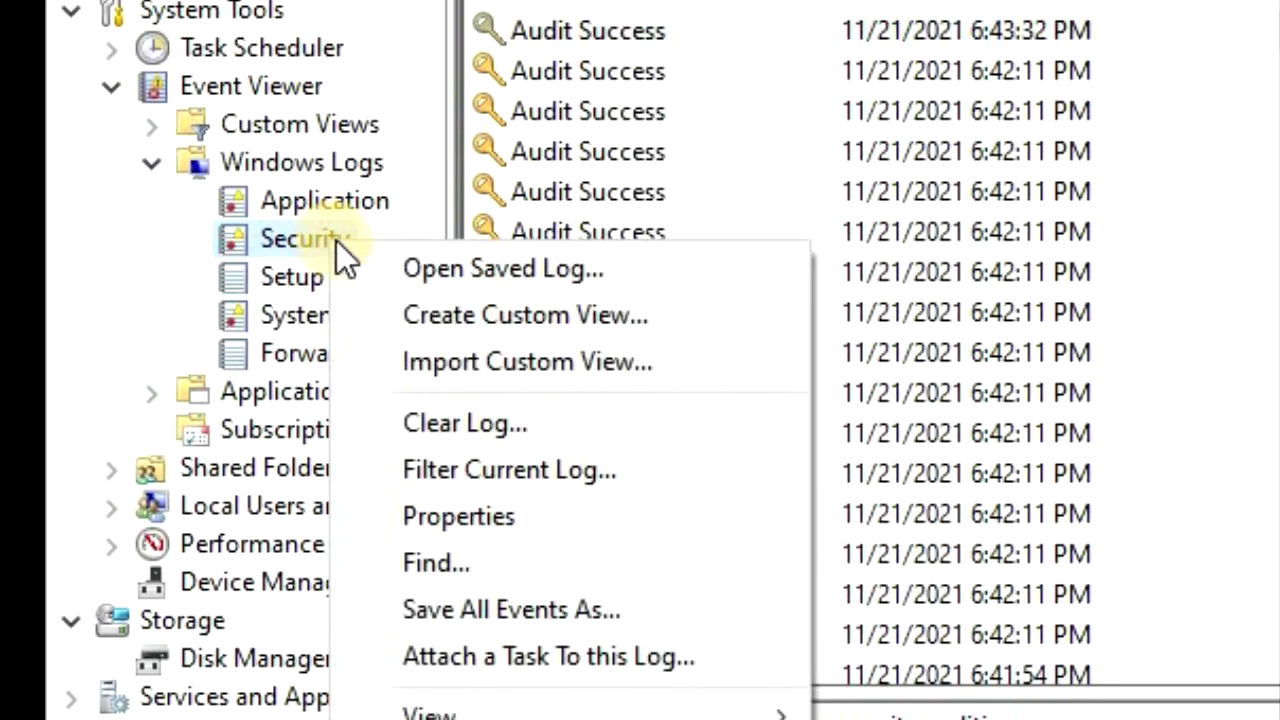
left_click(499, 418)
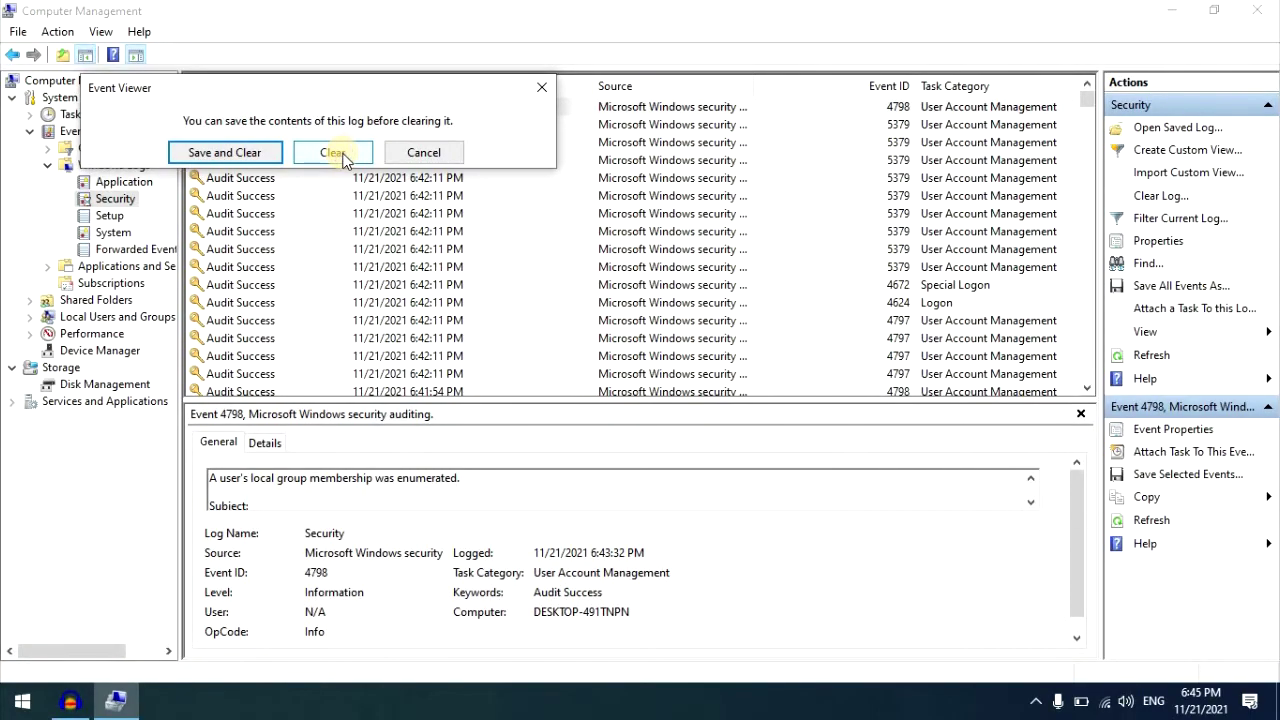
left_click(343, 157)
Step: Clear the Setup log under Windows Logs without saving its contents
left_click(111, 217)
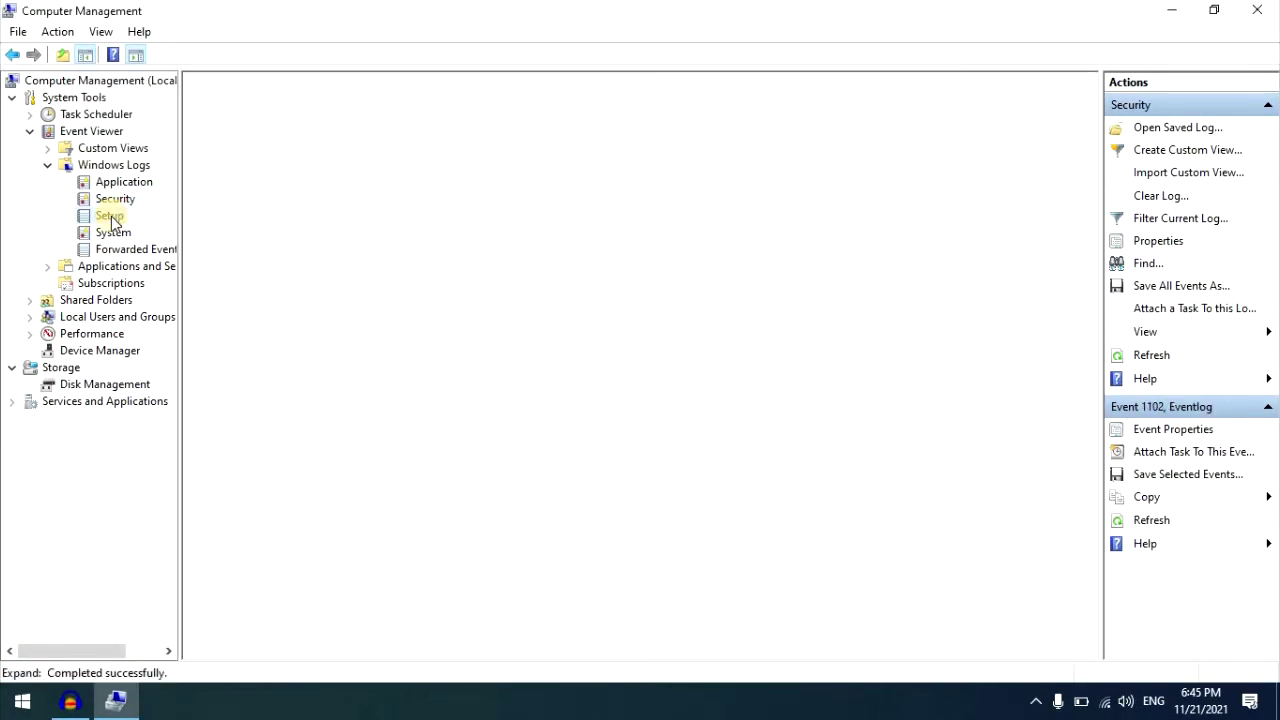
right_click(112, 220)
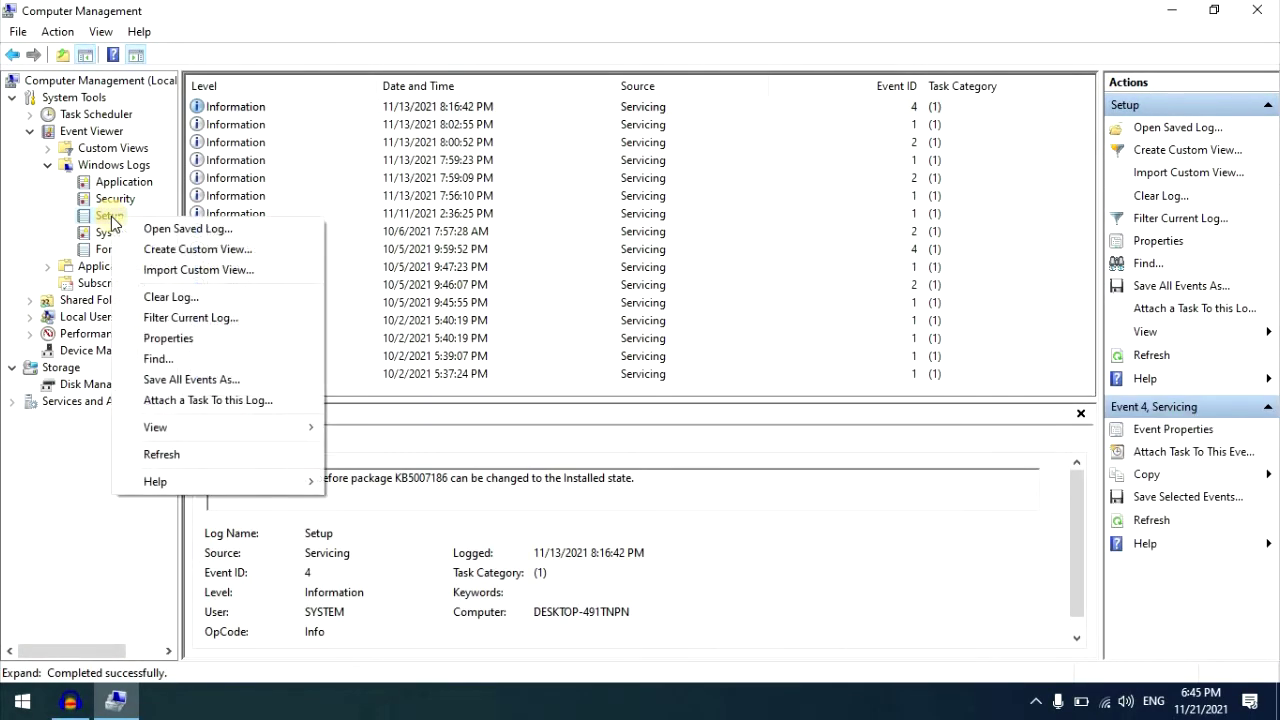
left_click(197, 299)
left_click(357, 175)
Step: Clear the System log under Windows Logs without saving its contents
left_click(118, 234)
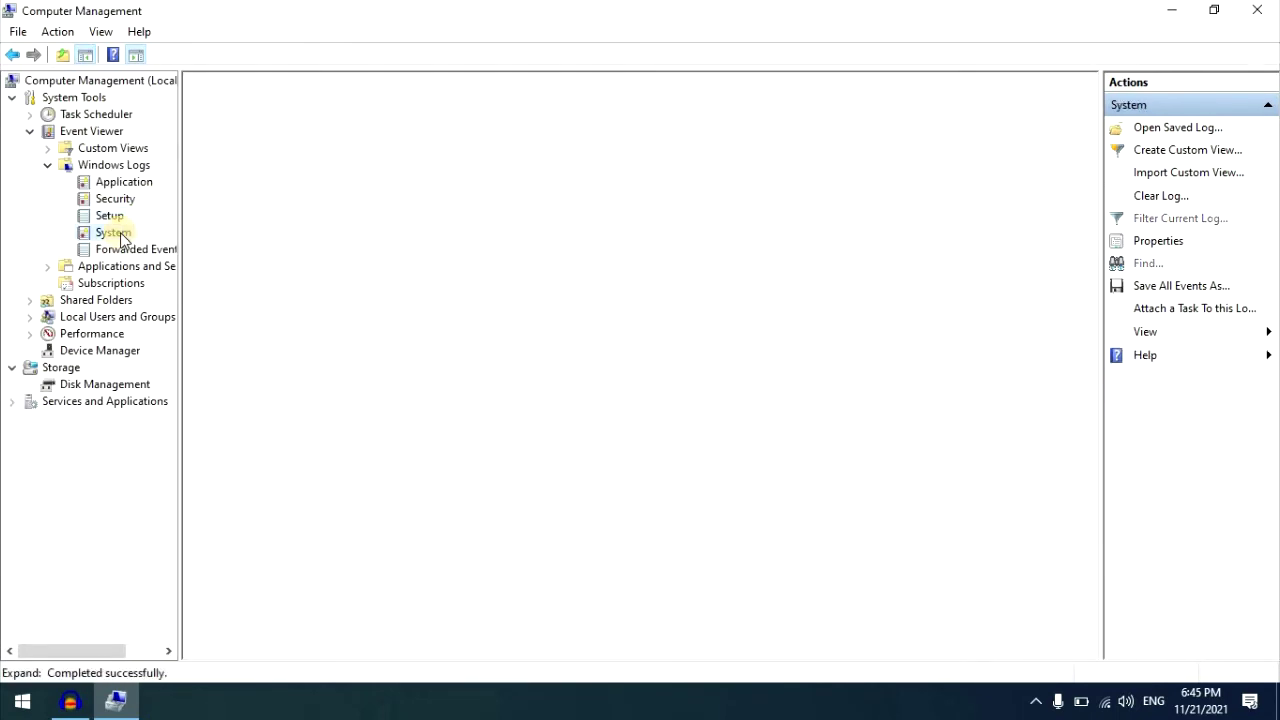
right_click(118, 234)
left_click(183, 316)
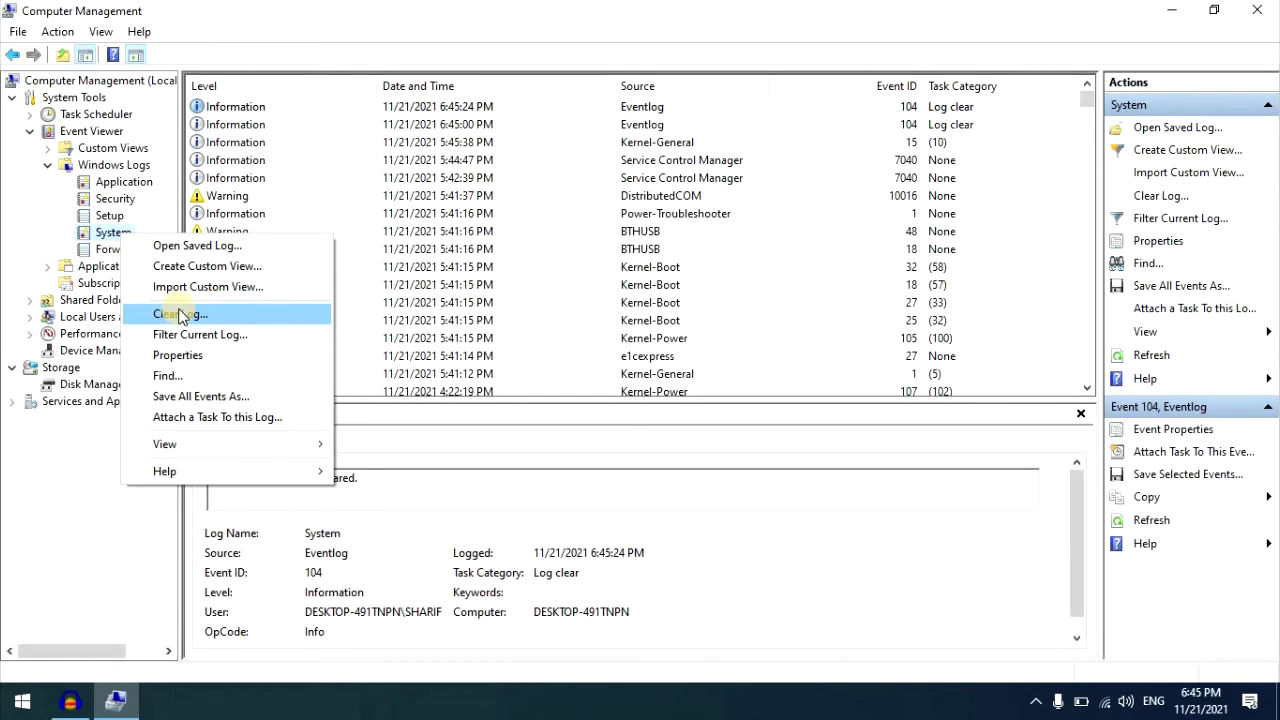
left_click(388, 203)
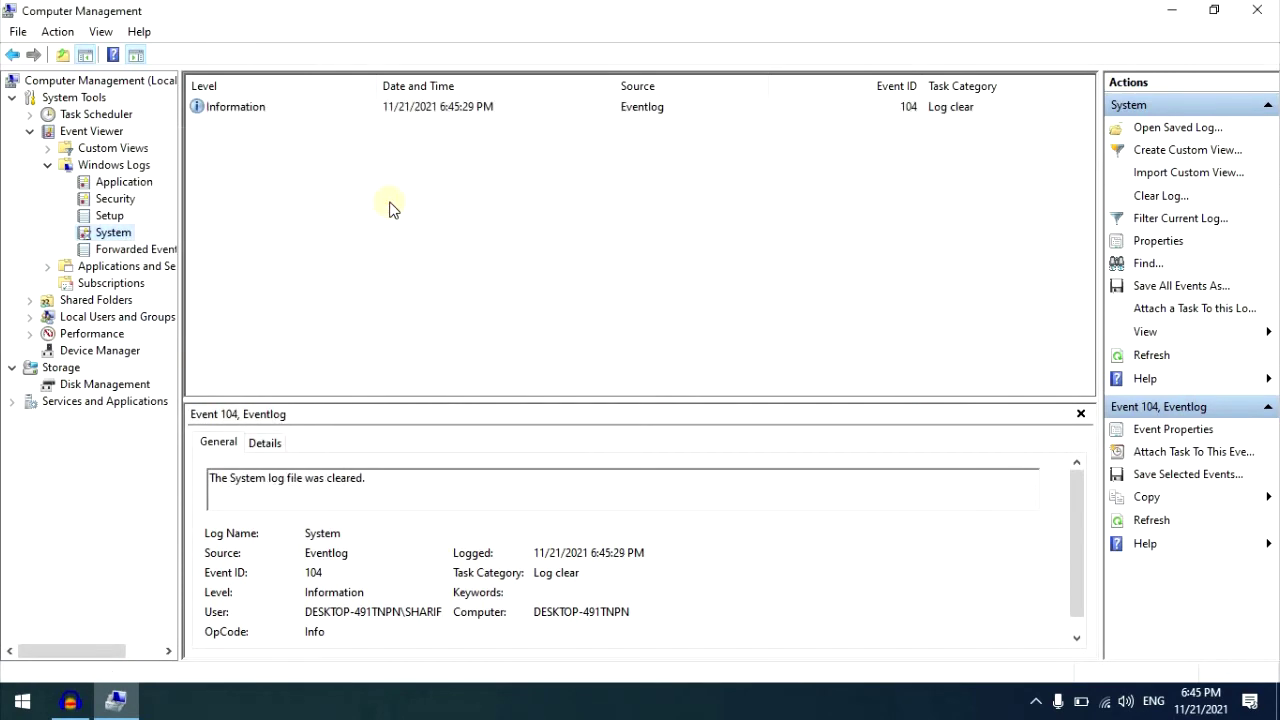
Step: Clear the Forwarded Events log under Windows Logs and close Computer Management
left_click(150, 251)
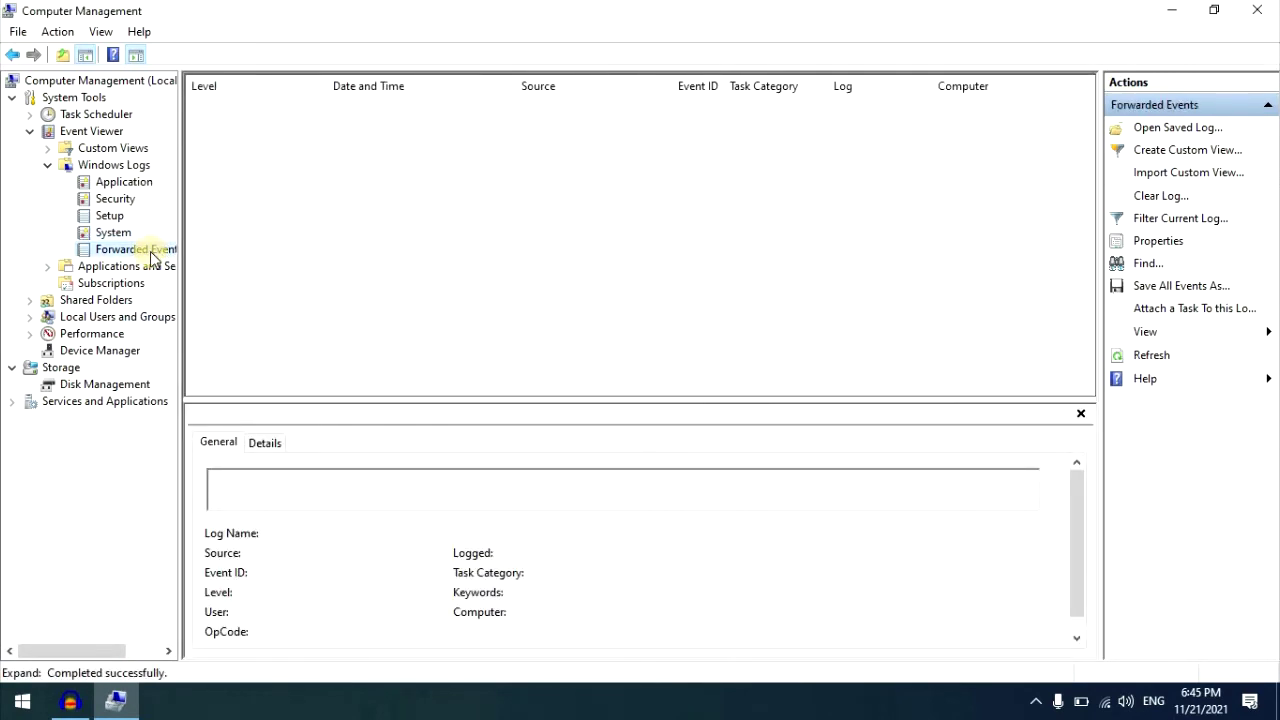
right_click(150, 258)
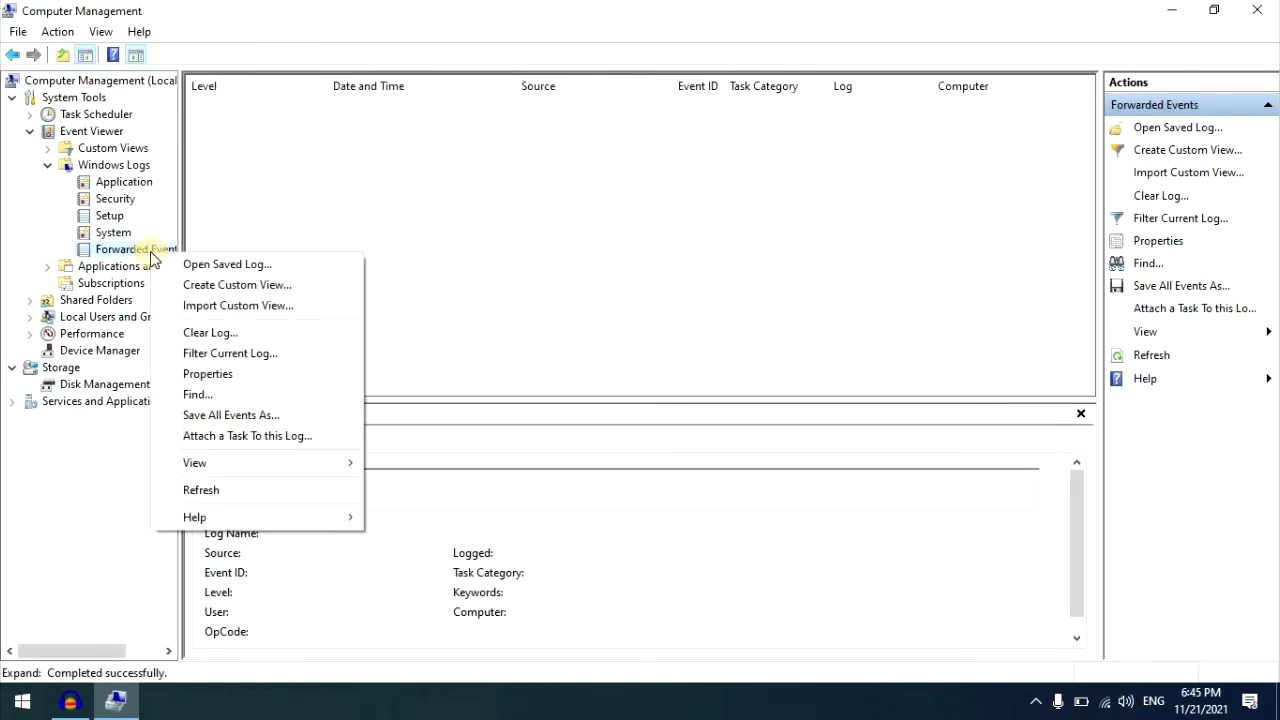
left_click(217, 331)
left_click(428, 228)
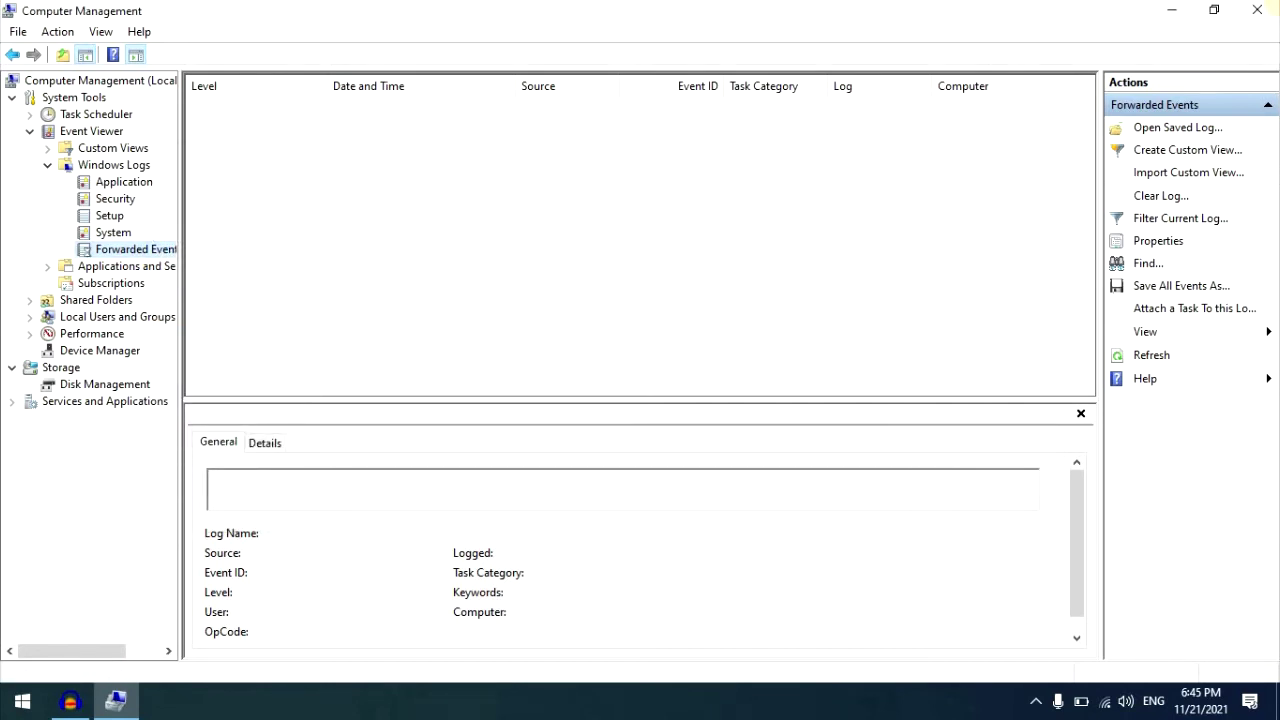
left_click(1260, 10)
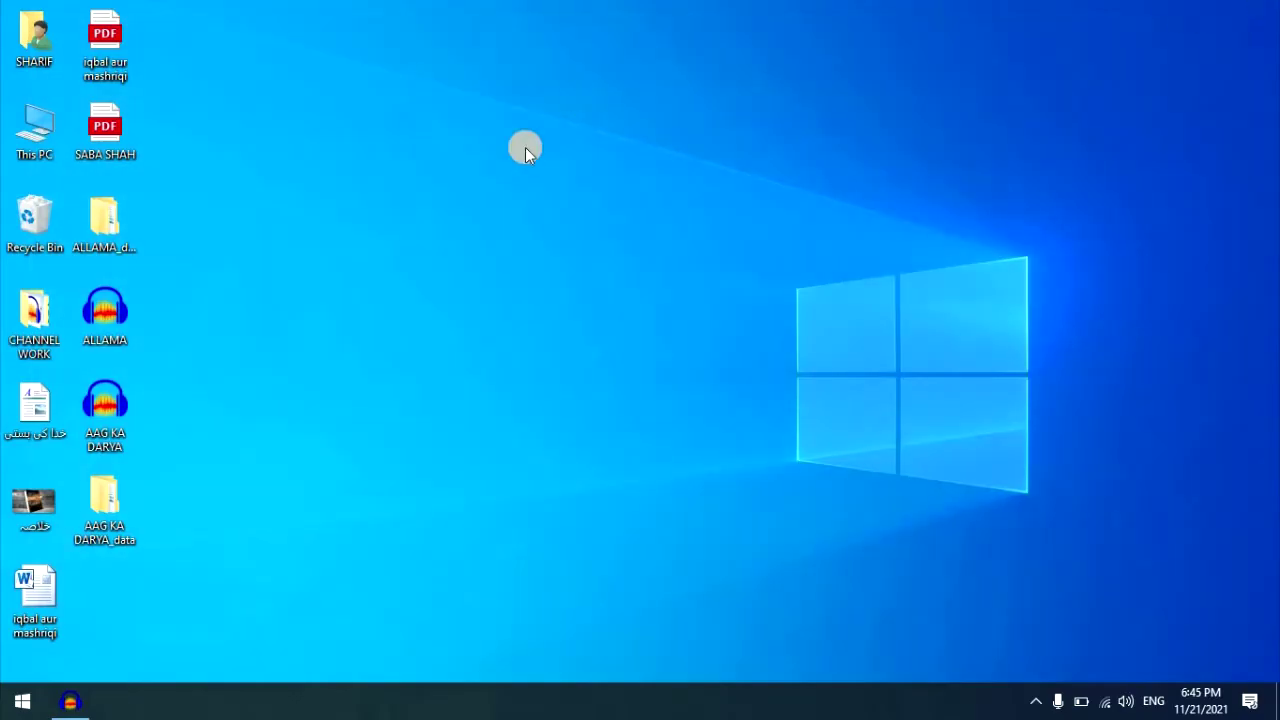
Step: Refresh the desktop and empty the Recycle Bin, permanently deleting all of its items
right_click(367, 171)
left_click(407, 228)
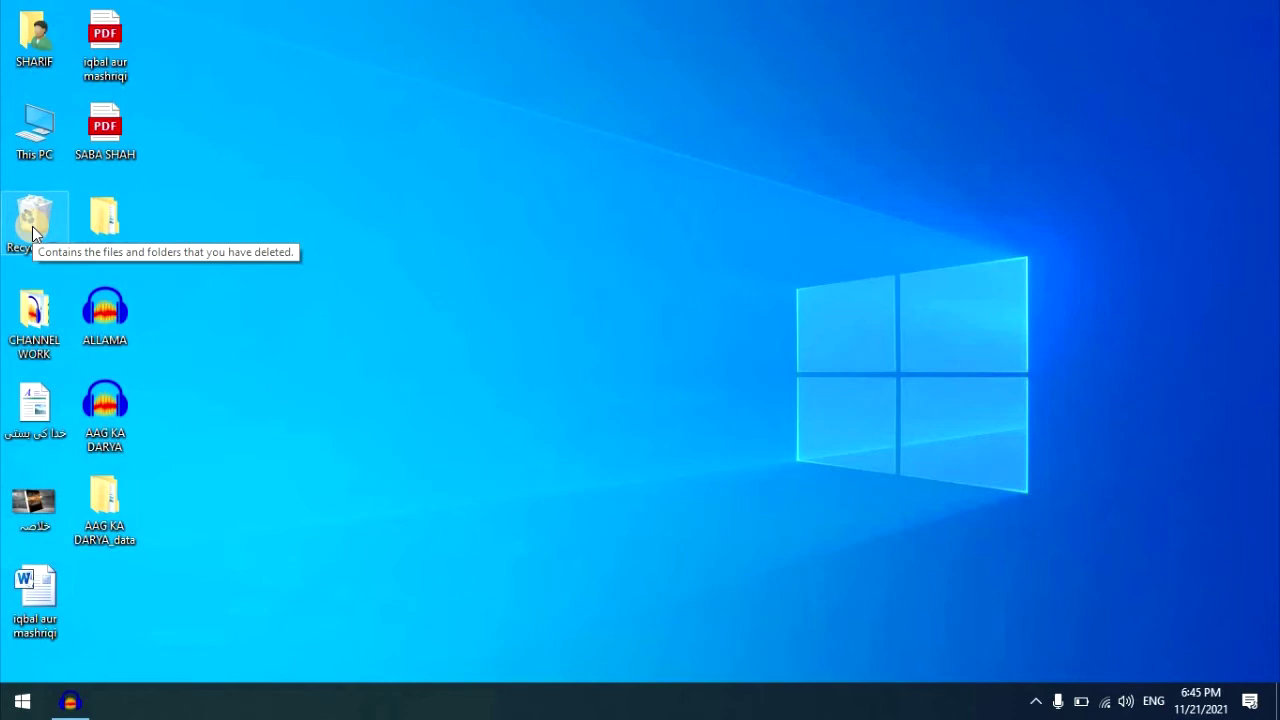
right_click(32, 228)
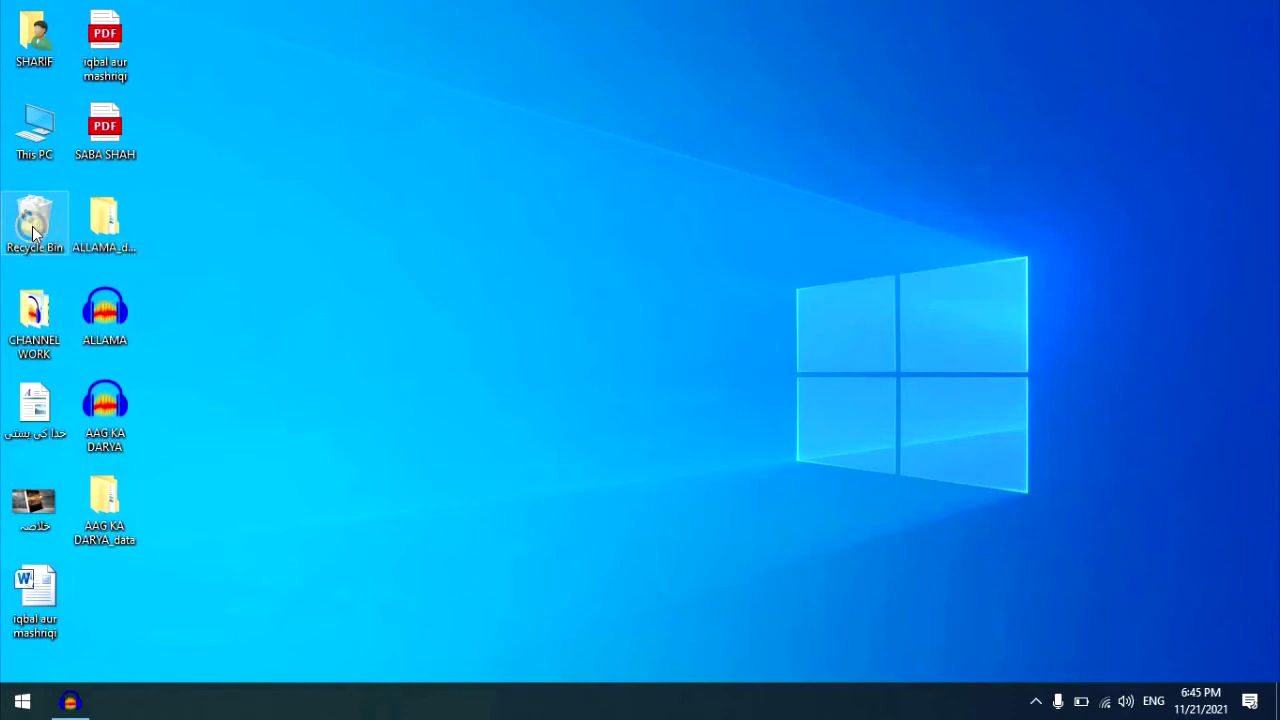
left_click(84, 262)
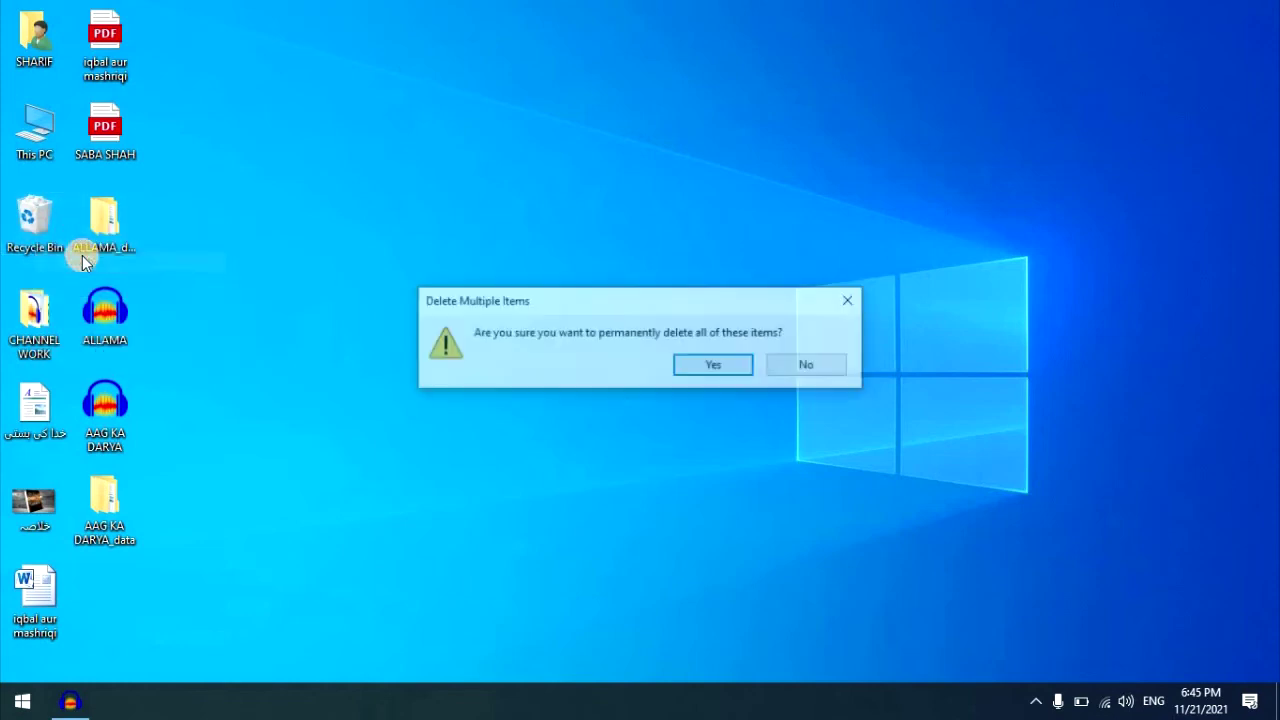
left_click(734, 369)
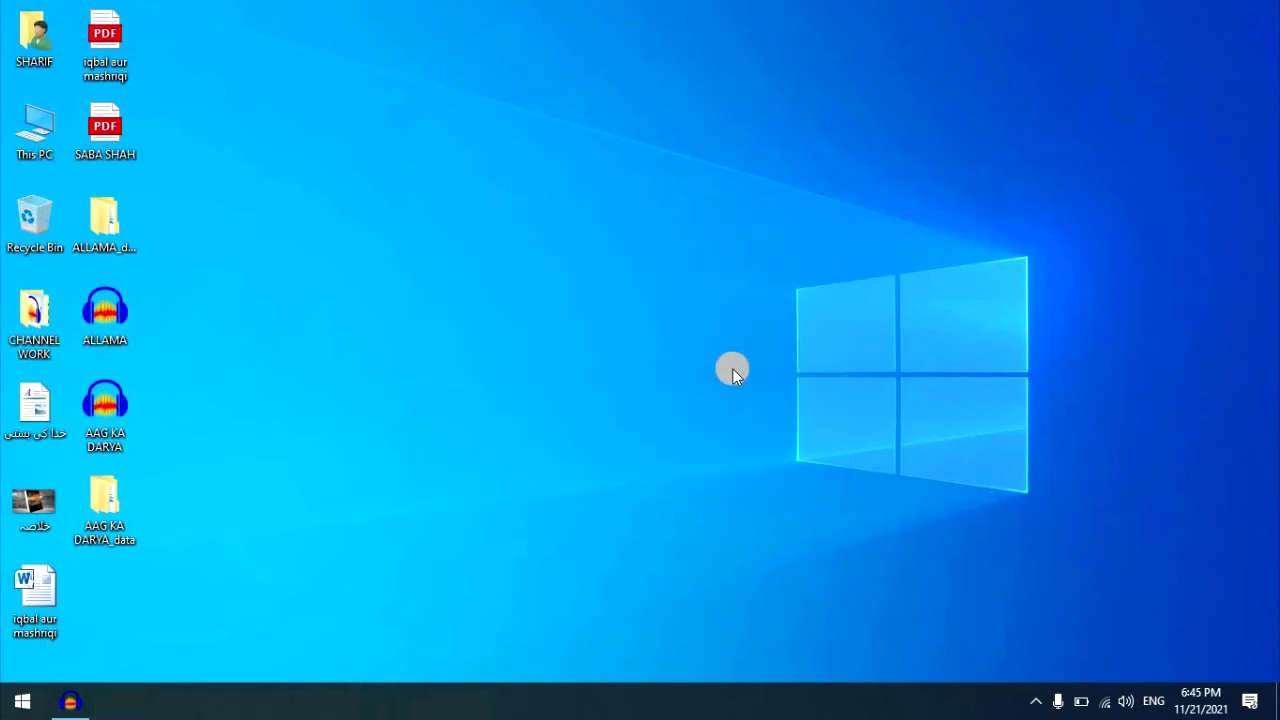
Step: Refresh the Windows desktop twice in a row
right_click(732, 368)
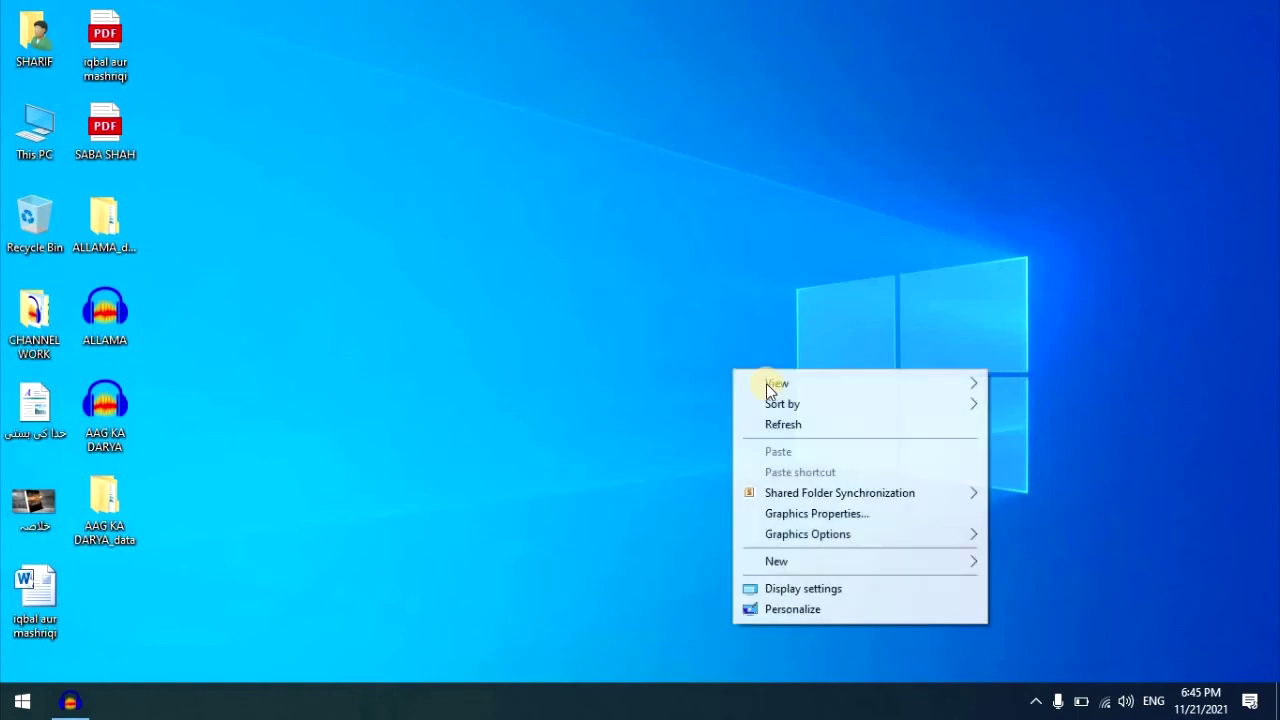
left_click(770, 423)
right_click(517, 295)
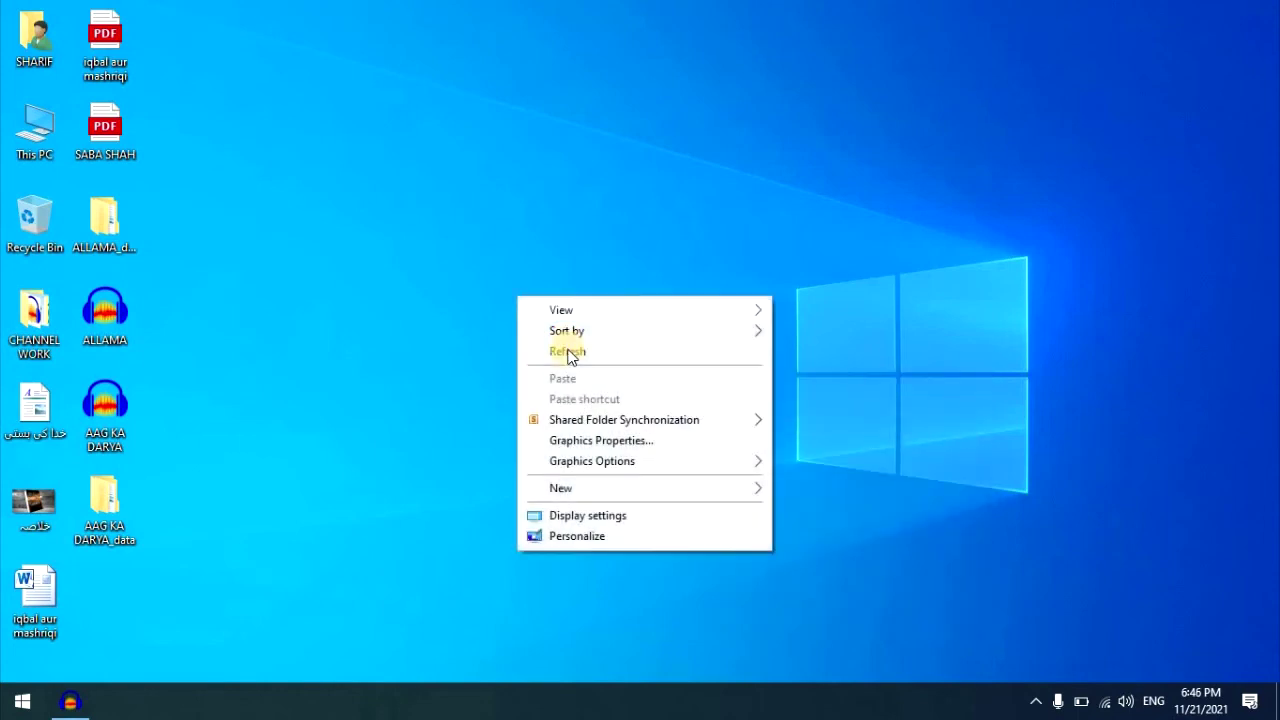
left_click(566, 357)
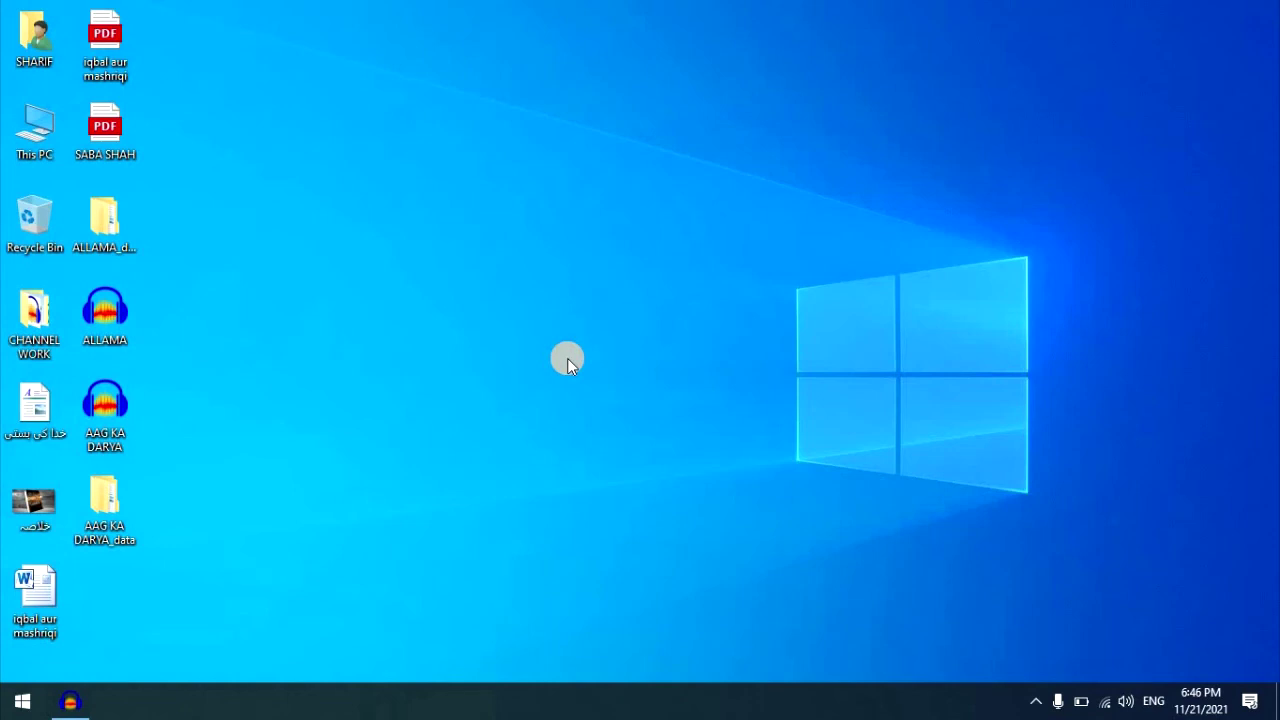
left_click(70, 701)
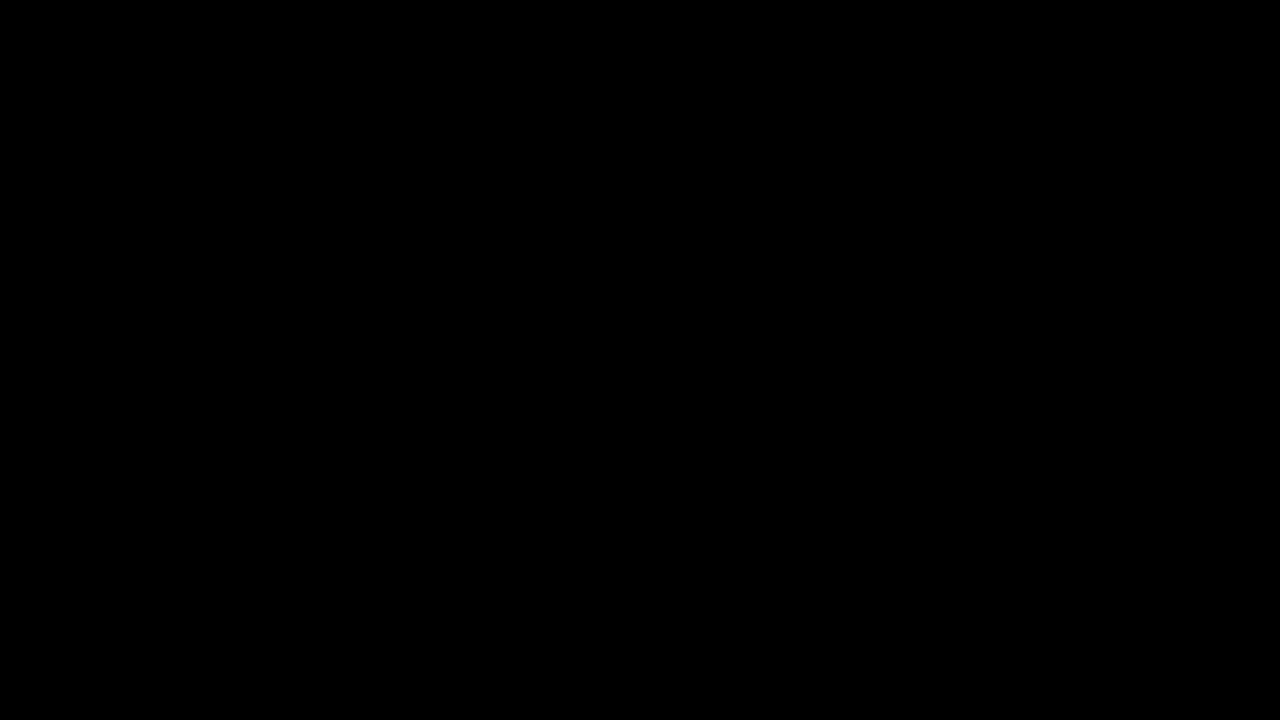